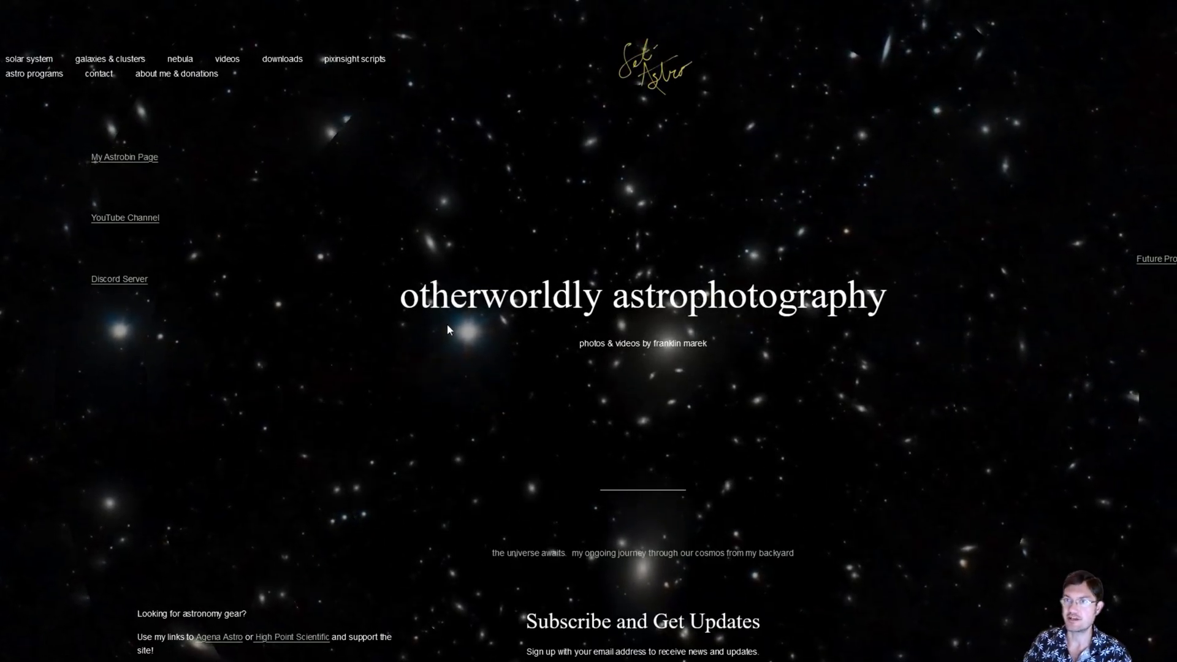
Step: Show the astro programs dropdown listing its four tools, including Seti Astro's editing suite
{"action": "mouse_move", "coordinate": [31, 86]}
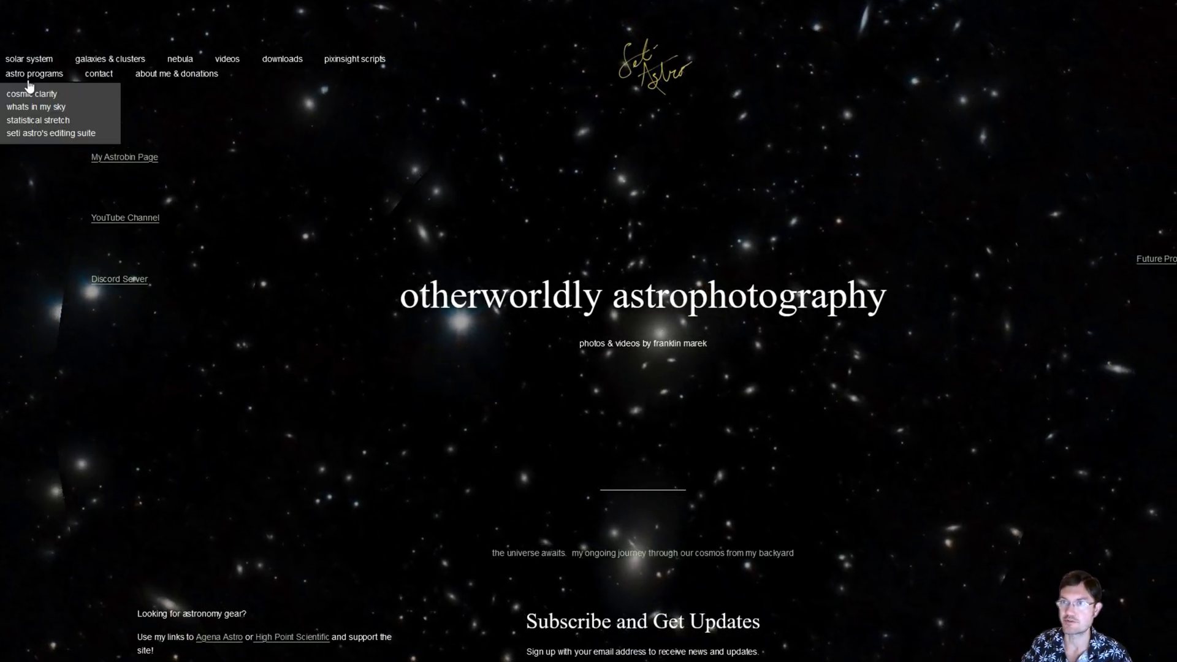
Step: Go to the Seti Astro's Editing Suite V1.0 page and scroll down to its tool list
{"action": "left_click", "coordinate": [30, 137]}
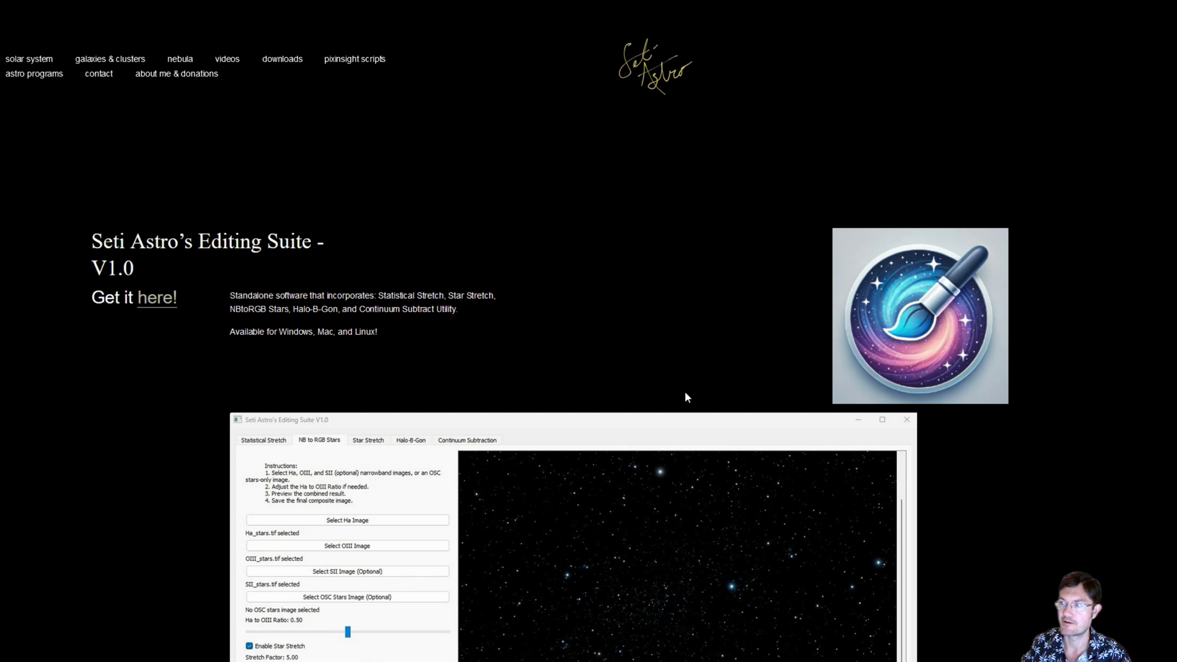
{"action": "scroll", "coordinate": [213, 383], "scroll_direction": "down", "scroll_amount": 2}
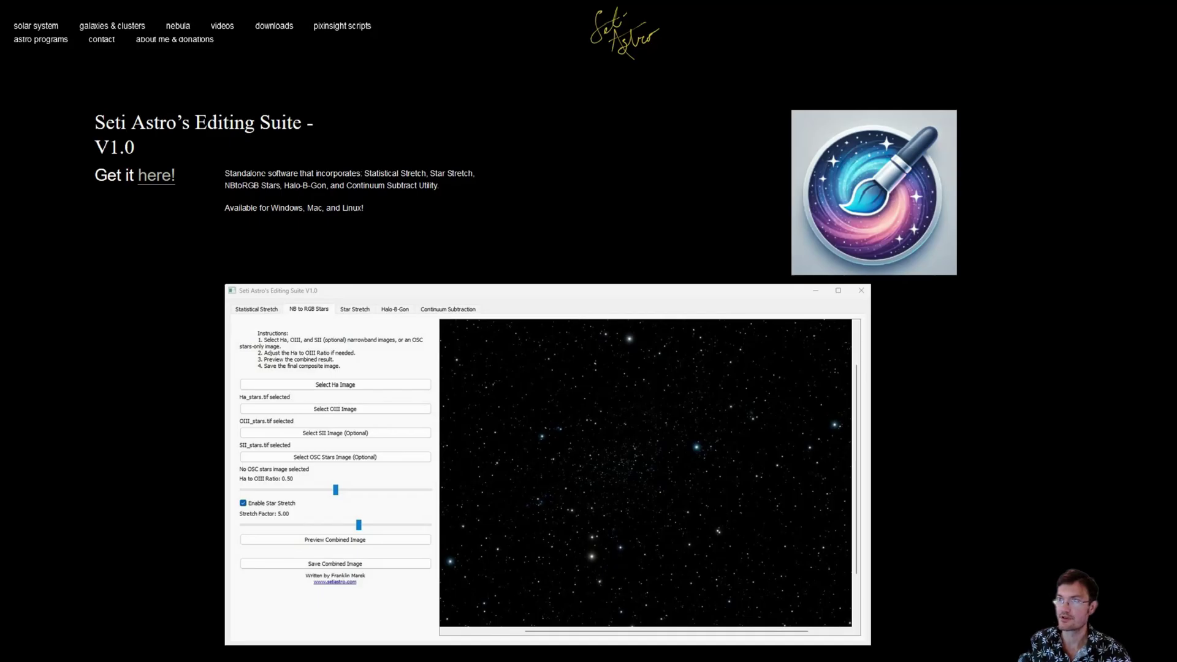
Step: Go to the PixInsight scripts page and scroll through its script sections
{"action": "left_click", "coordinate": [341, 26]}
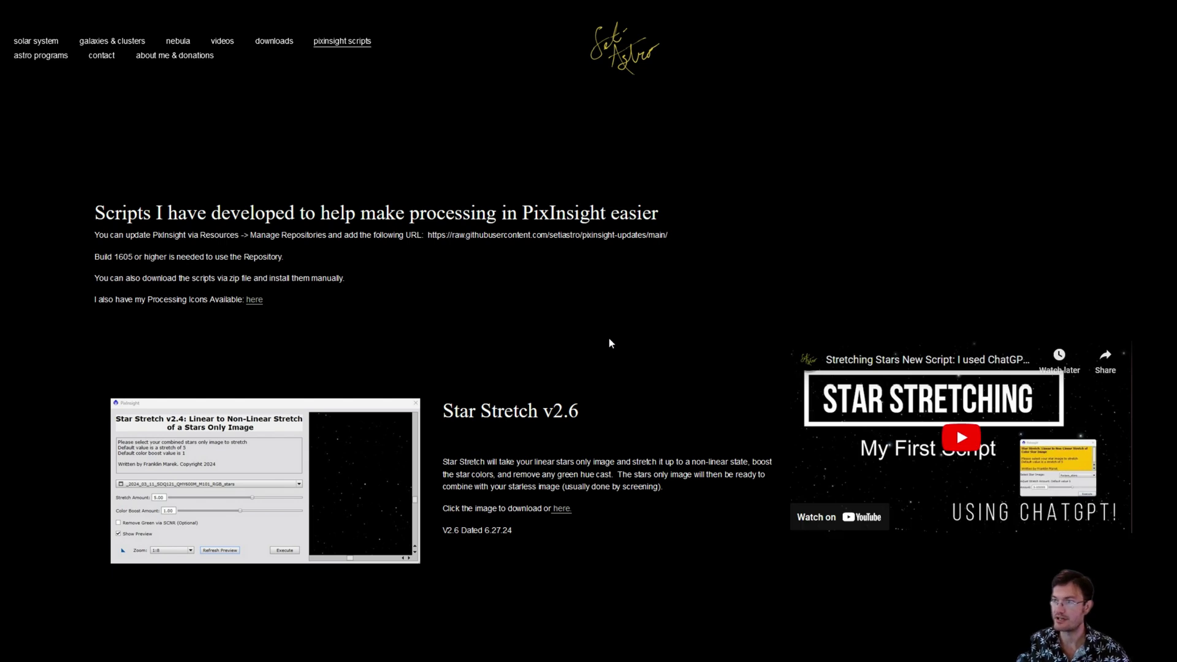
{"action": "scroll", "coordinate": [609, 341], "scroll_direction": "down", "scroll_amount": 3}
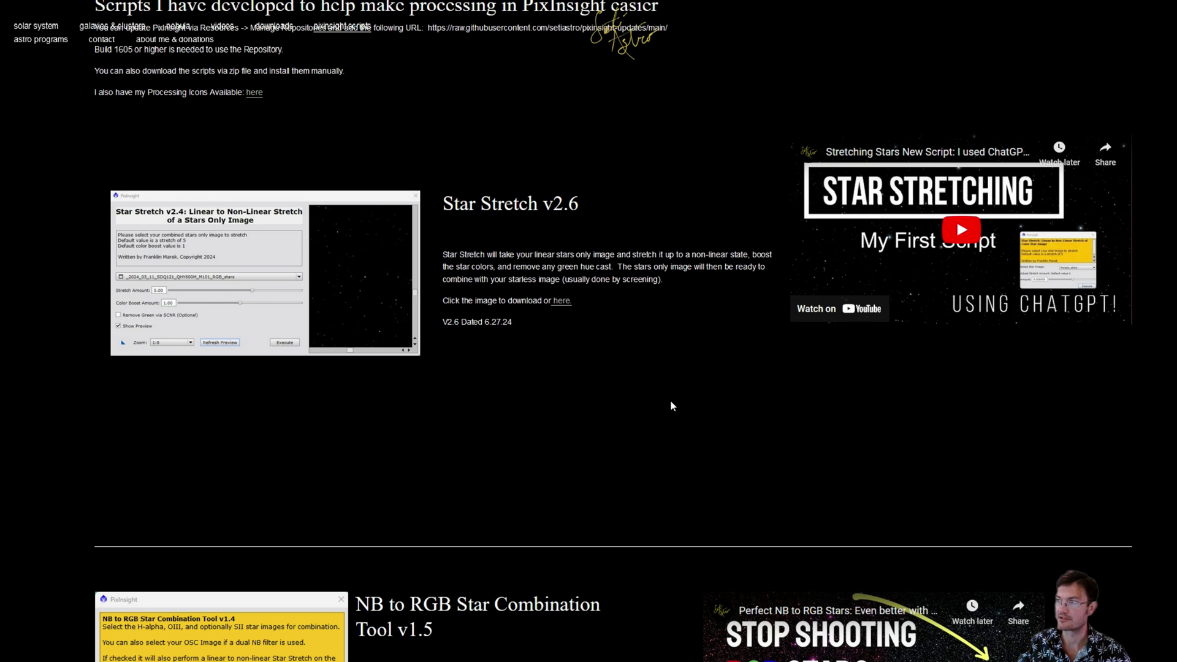
{"action": "scroll", "coordinate": [739, 382], "scroll_direction": "down", "scroll_amount": 10}
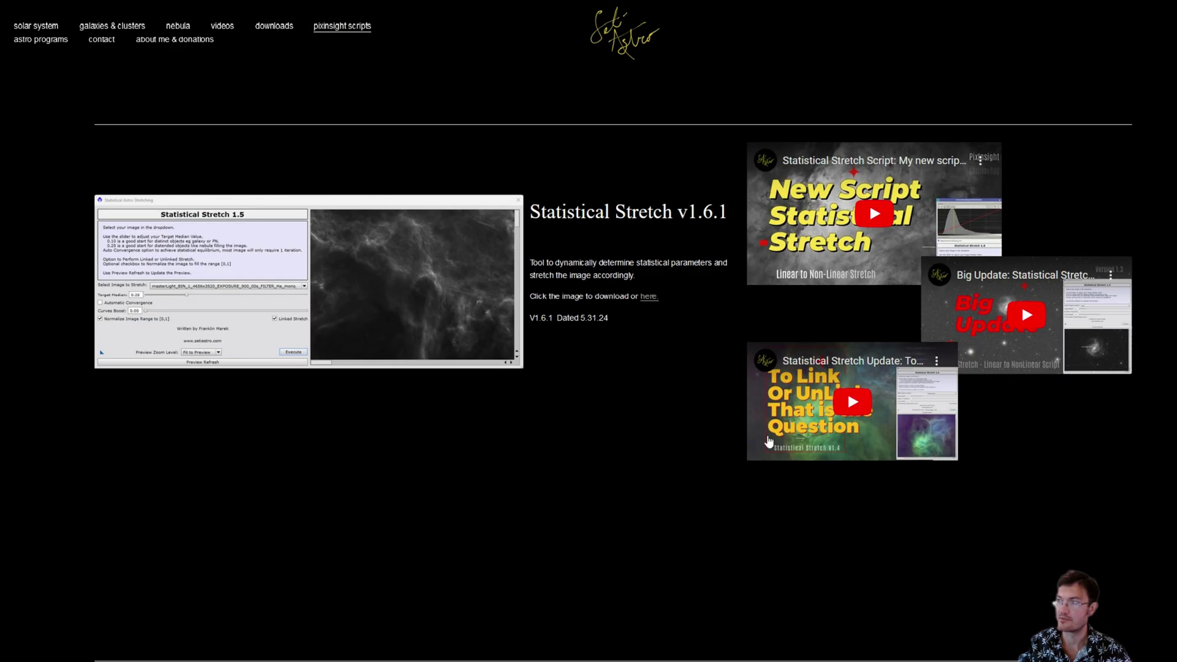
{"action": "scroll", "coordinate": [627, 444], "scroll_direction": "down", "scroll_amount": 5}
{"action": "scroll", "coordinate": [628, 447], "scroll_direction": "down", "scroll_amount": 10}
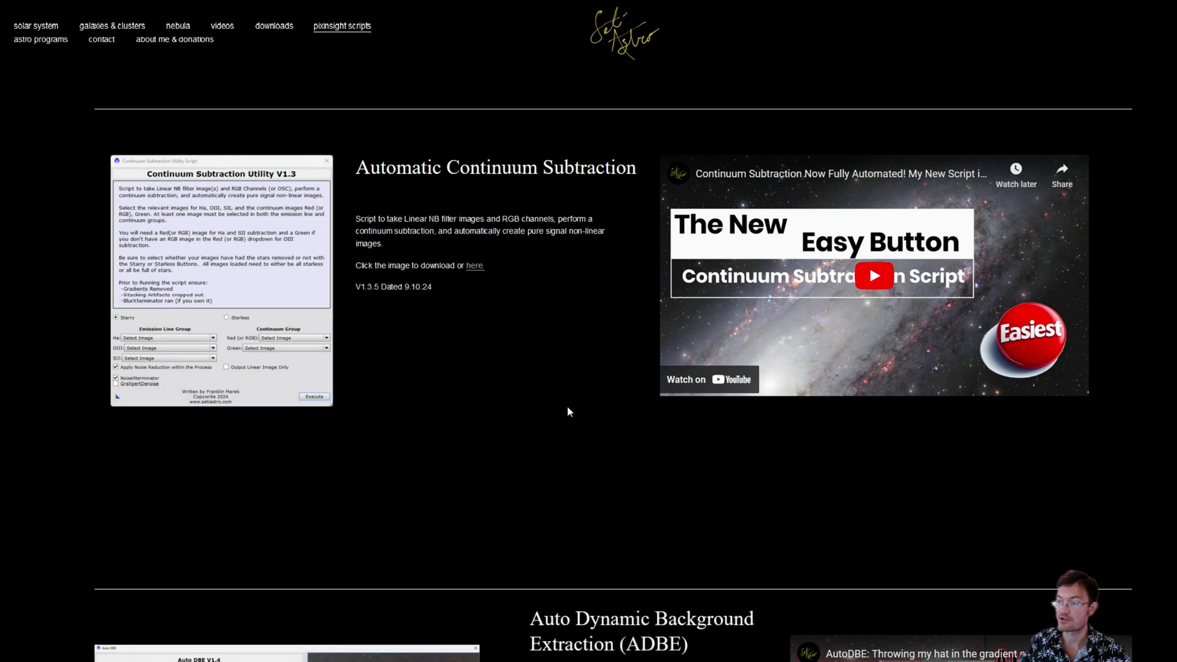
{"action": "scroll", "coordinate": [567, 406], "scroll_direction": "down", "scroll_amount": 5}
{"action": "scroll", "coordinate": [569, 408], "scroll_direction": "down", "scroll_amount": 5}
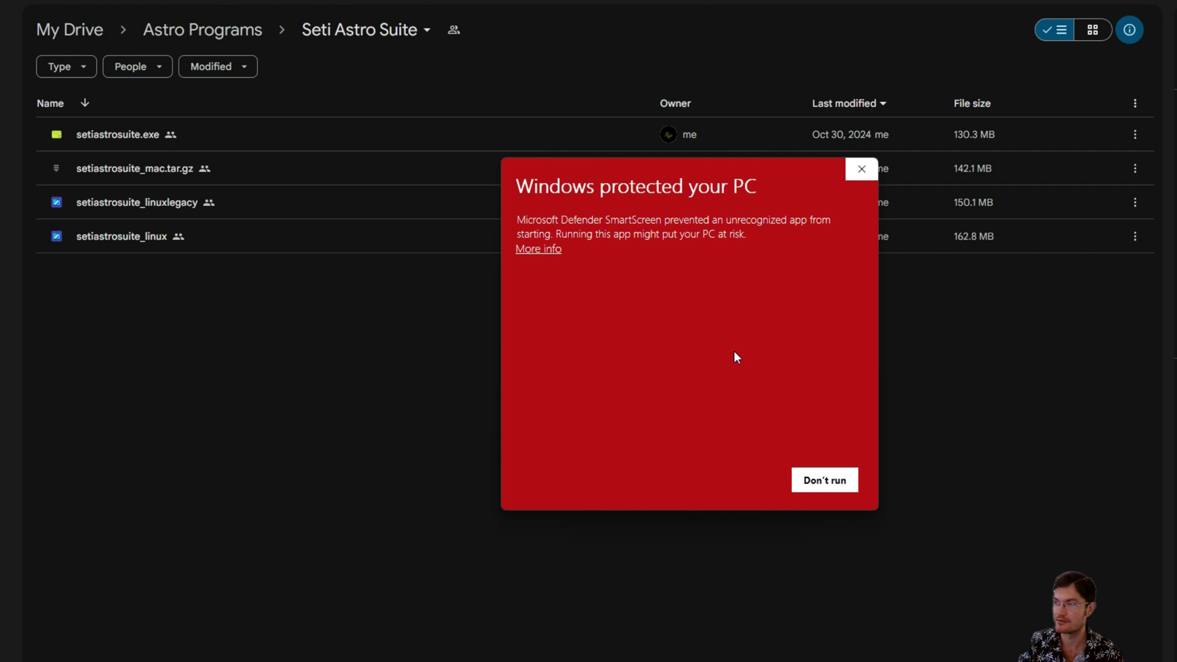
Step: Allow the unrecognized setiastrosuite.exe past SmartScreen via More info and Run anyway
{"action": "left_click", "coordinate": [539, 249]}
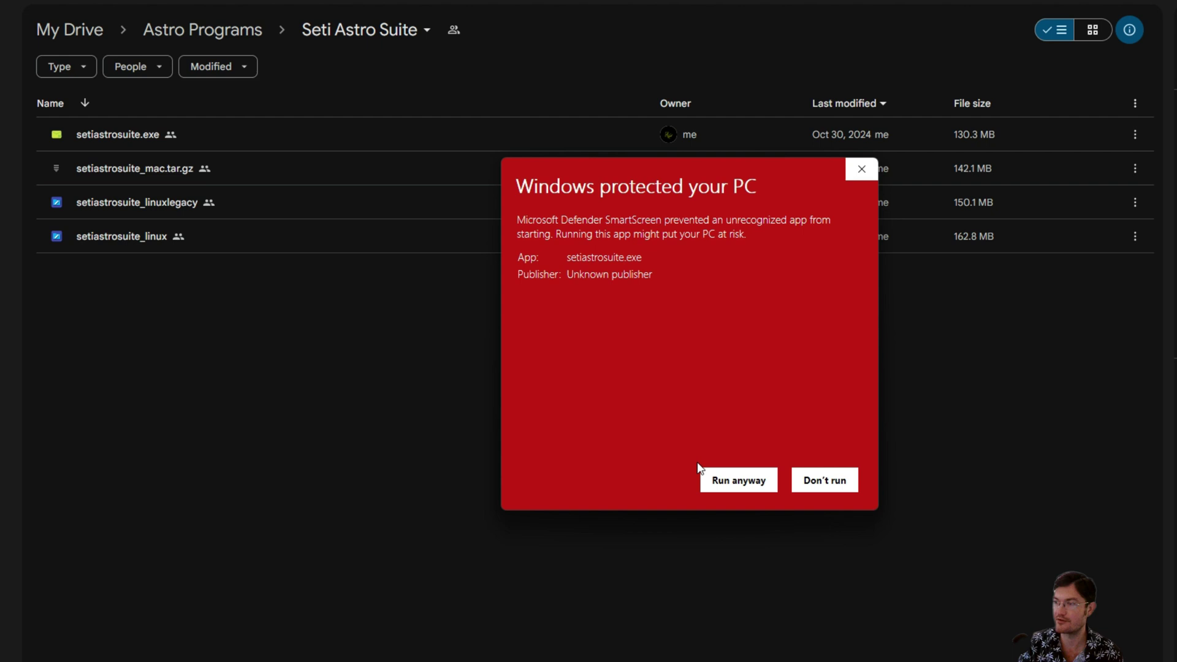
{"action": "left_click", "coordinate": [723, 482]}
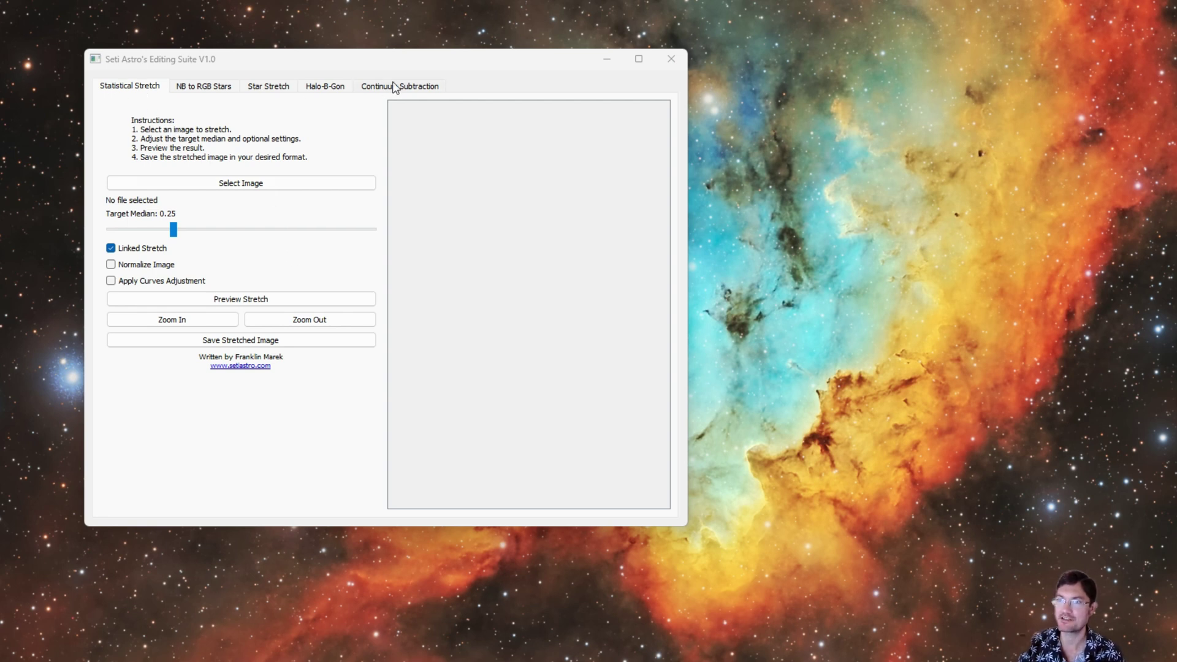
{"action": "left_click", "coordinate": [206, 87]}
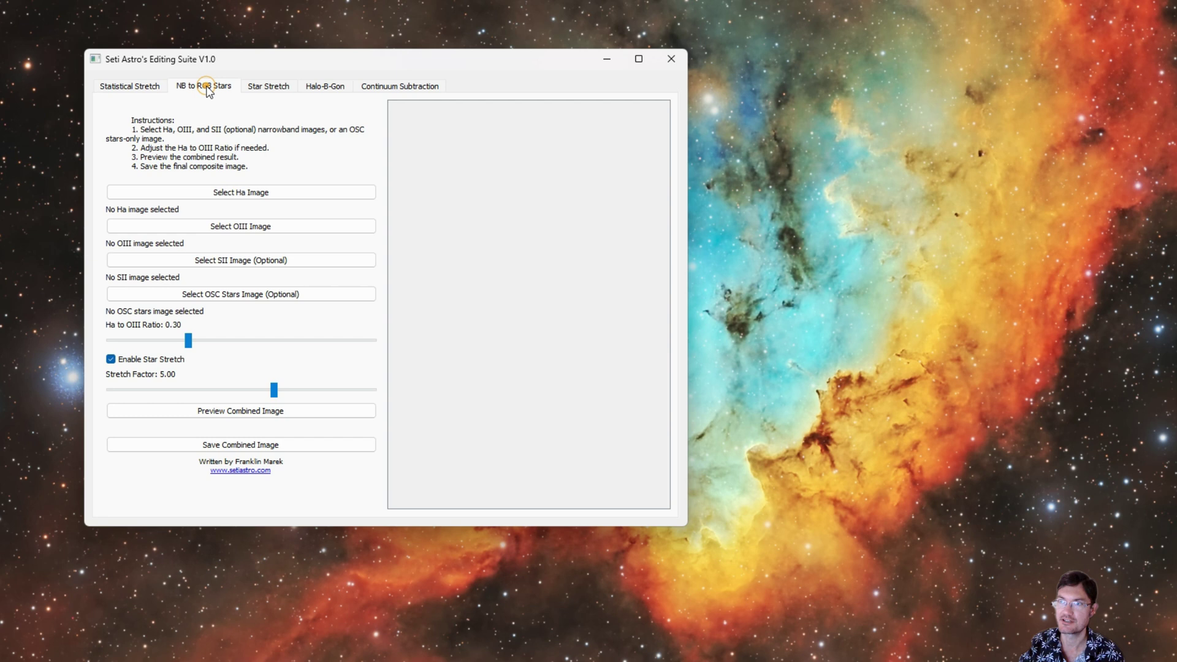
{"action": "left_click", "coordinate": [272, 87]}
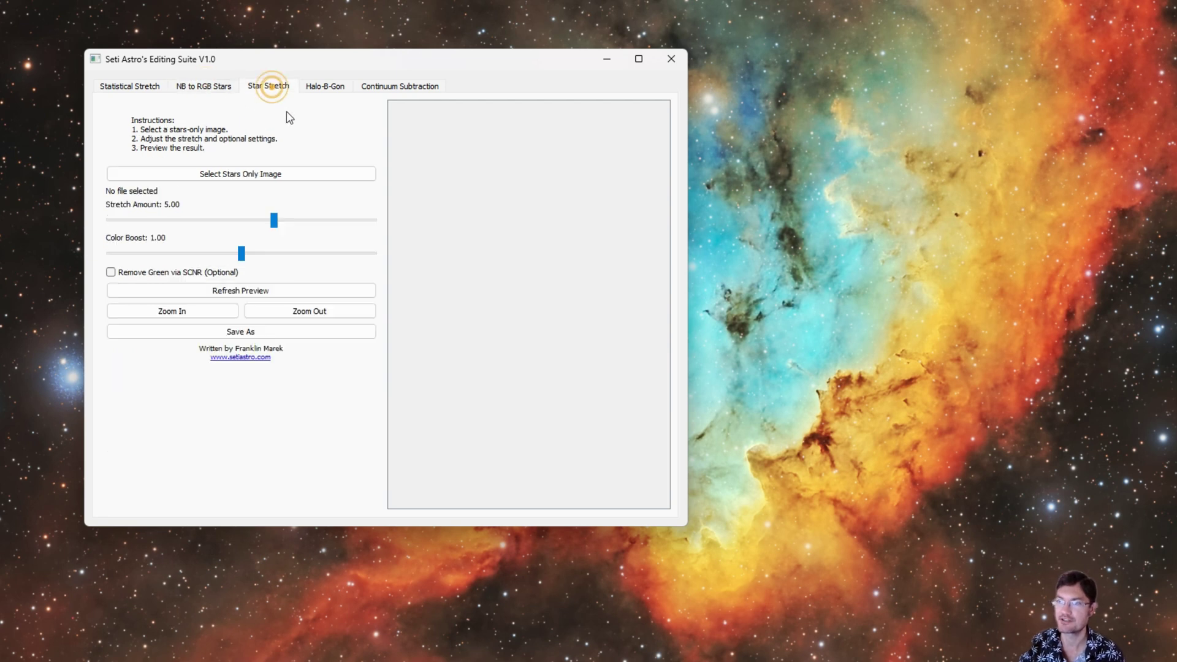
{"action": "left_click", "coordinate": [325, 87]}
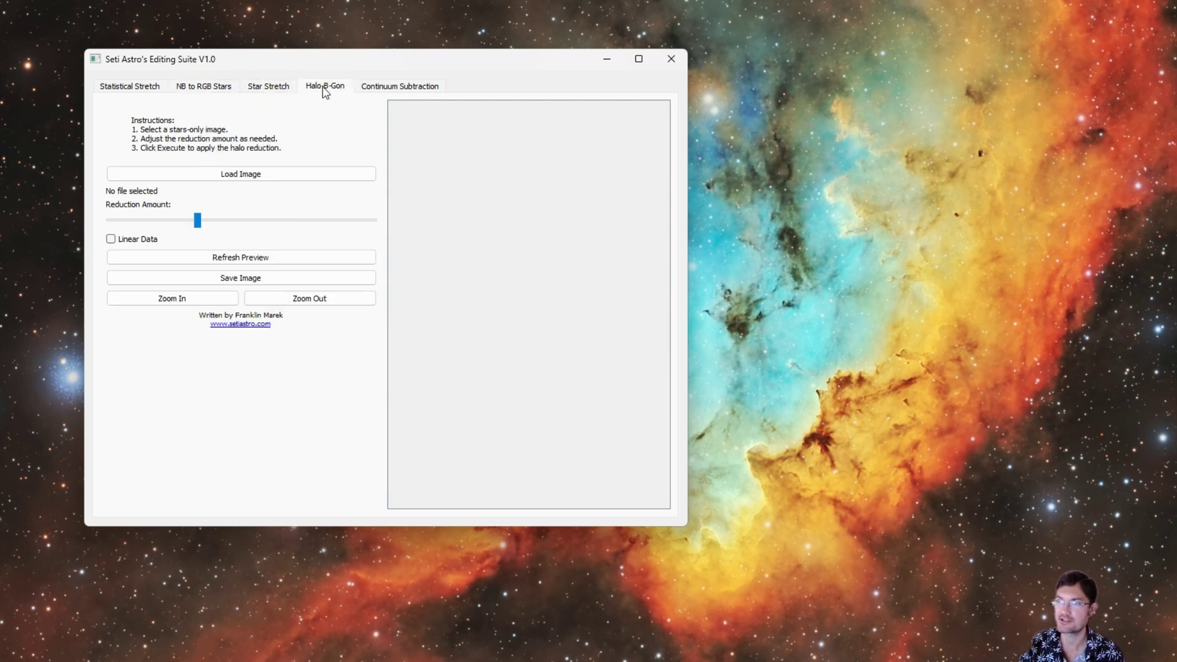
{"action": "left_click", "coordinate": [381, 89]}
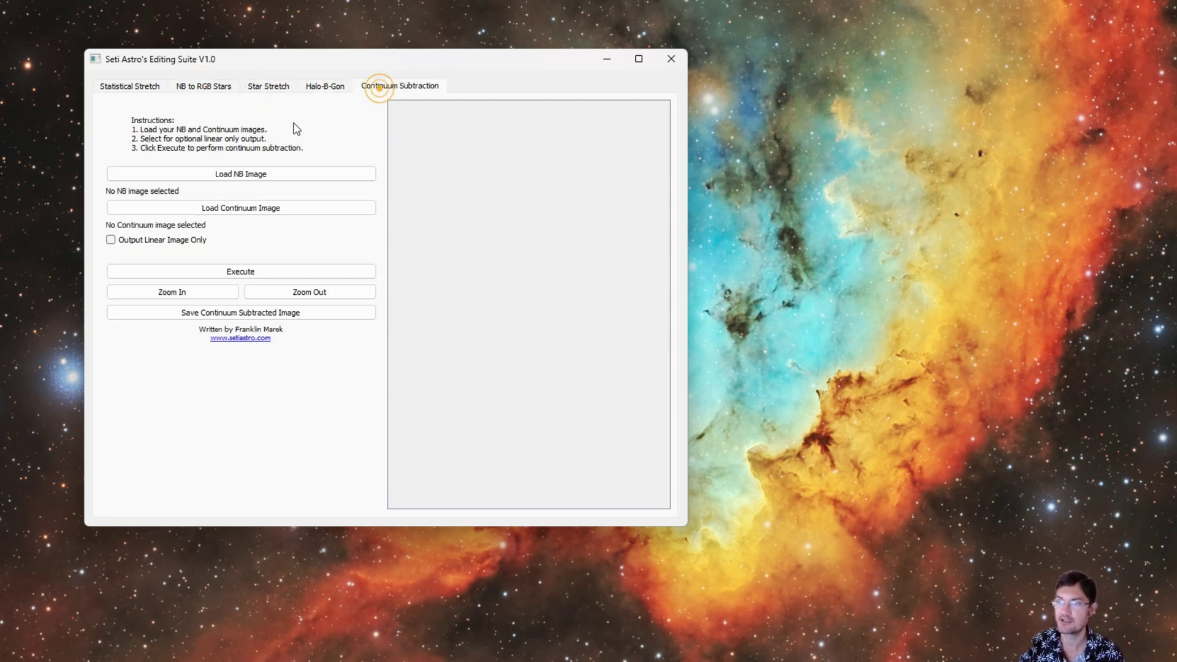
{"action": "left_click", "coordinate": [132, 88]}
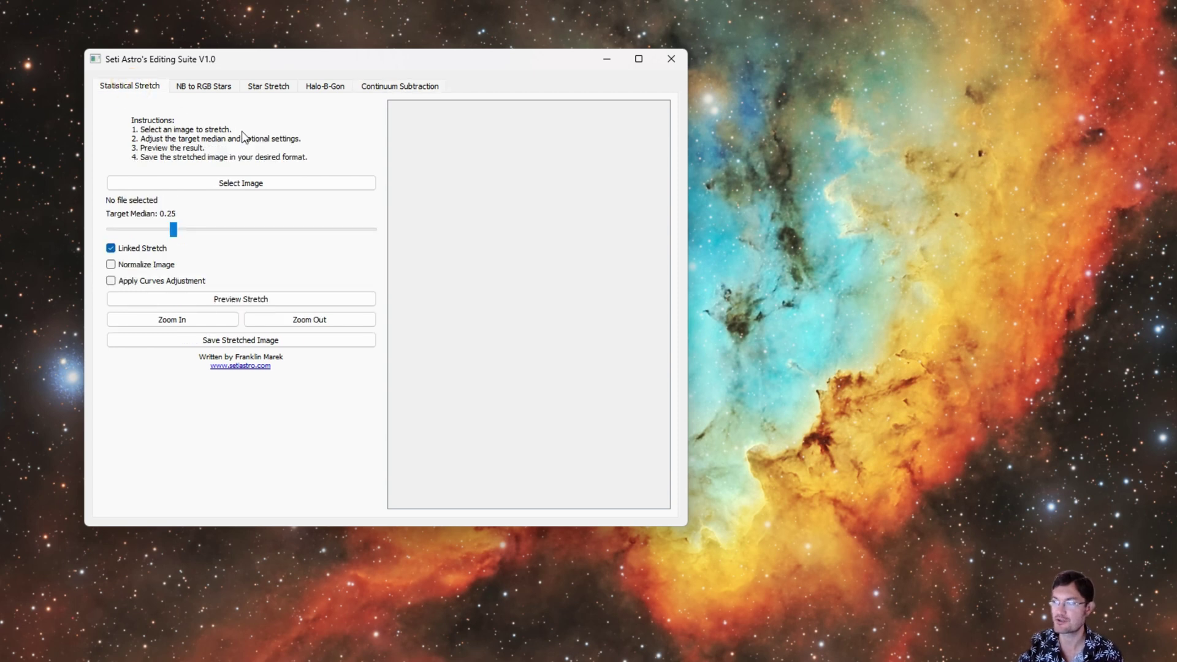
Step: Load RGB.tiff from the Desktop into the Statistical Stretch tool
{"action": "left_click", "coordinate": [239, 184]}
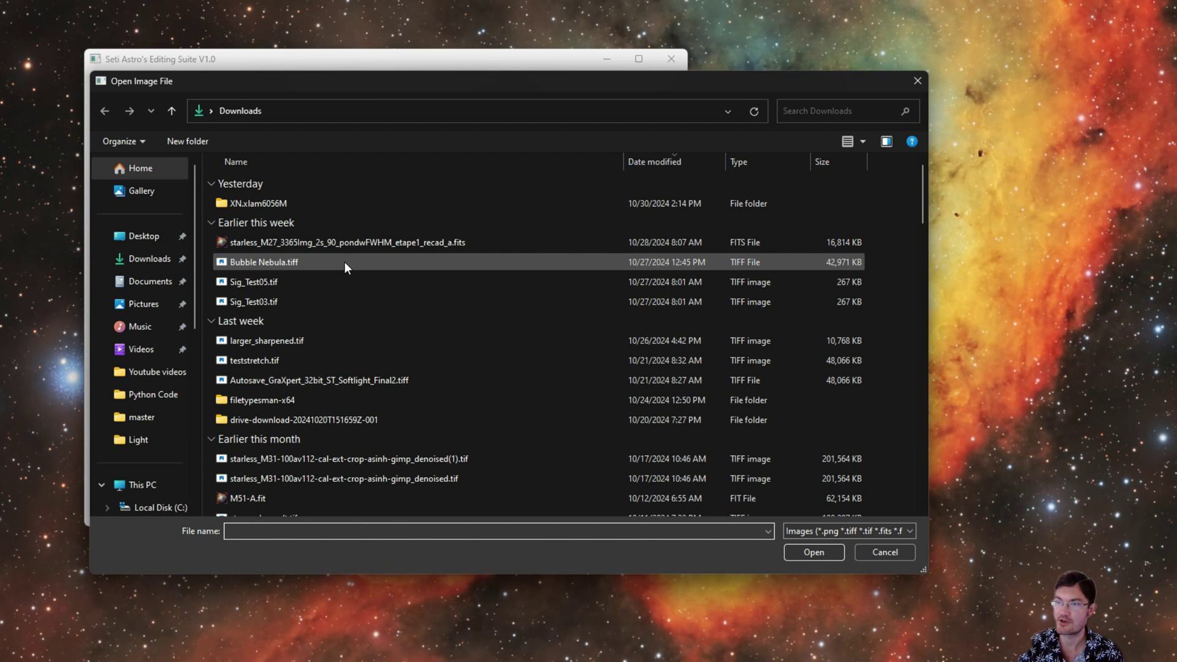
{"action": "left_click", "coordinate": [144, 236]}
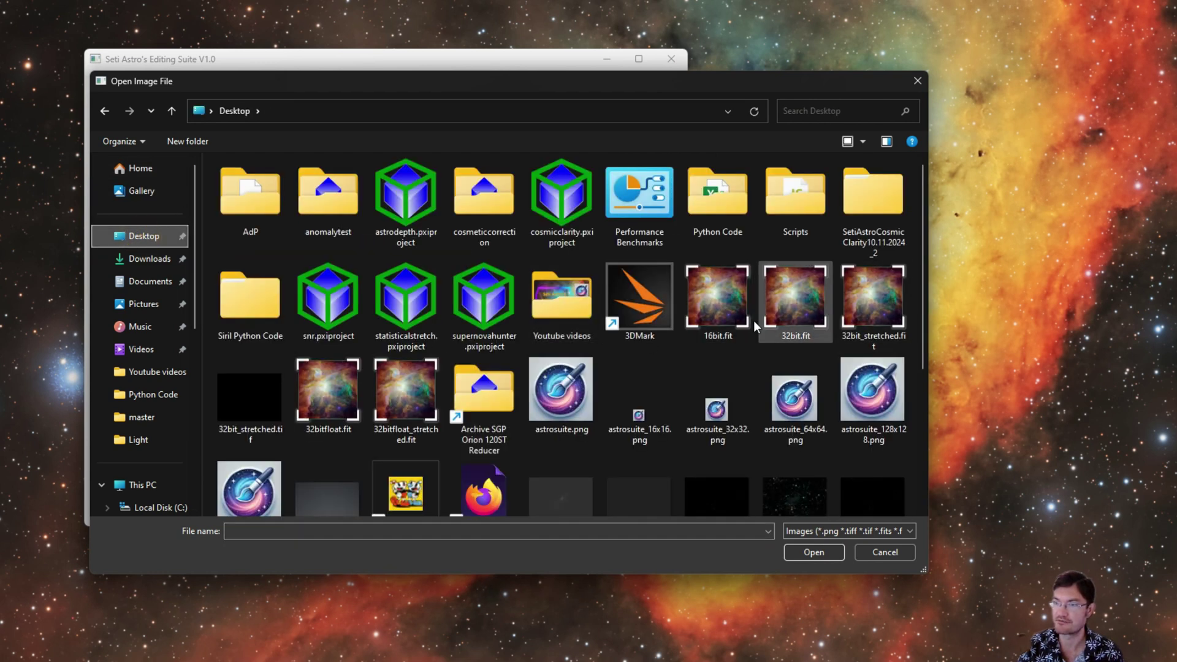
{"action": "scroll", "coordinate": [397, 416], "scroll_direction": "down", "scroll_amount": 2}
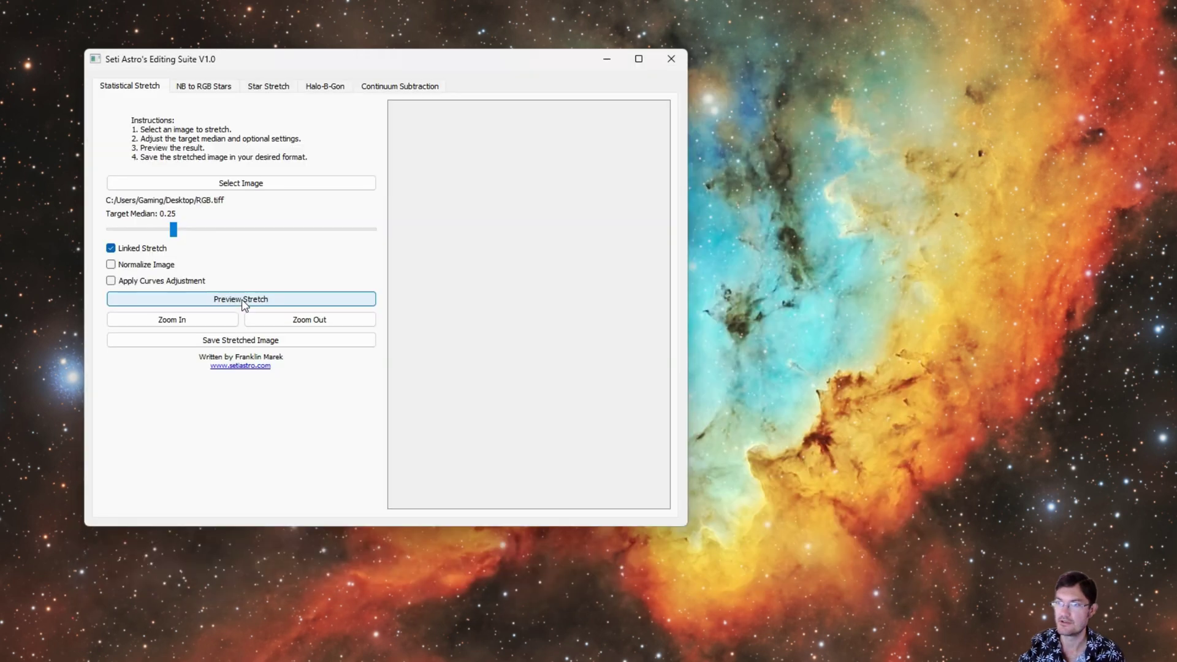
{"action": "left_click", "coordinate": [361, 298]}
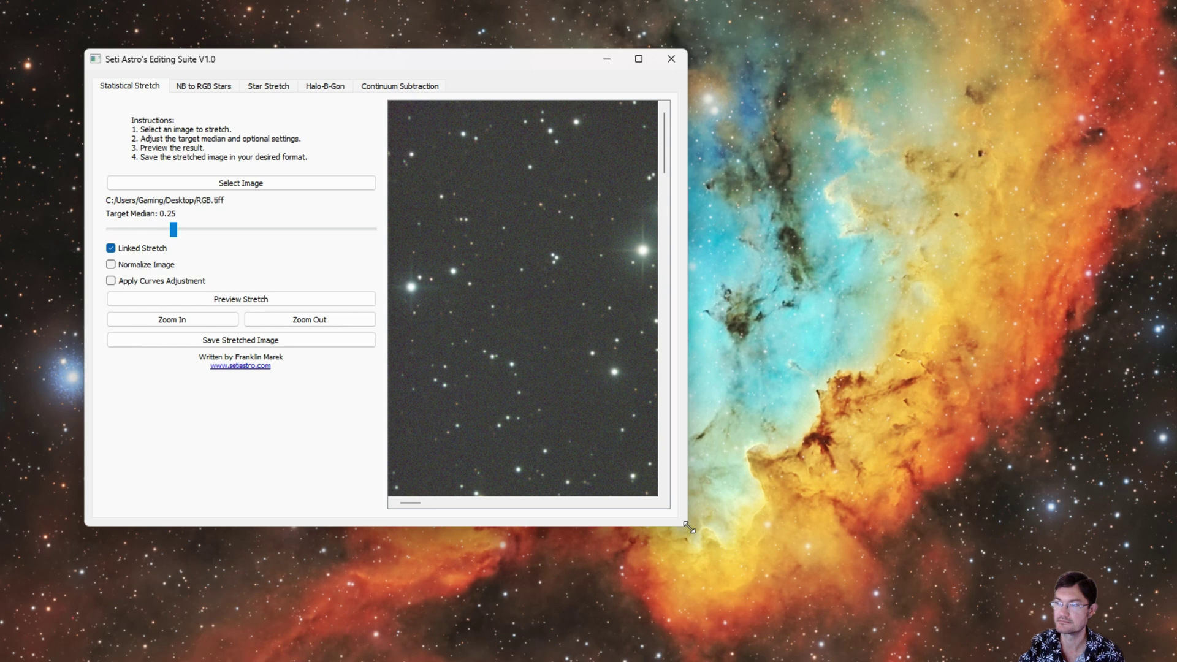
Step: Enlarge the window and zoom the star preview out three levels
{"action": "left_click_drag", "start_coordinate": [687, 525], "coordinate": [1126, 631]}
{"action": "left_click", "coordinate": [913, 483]}
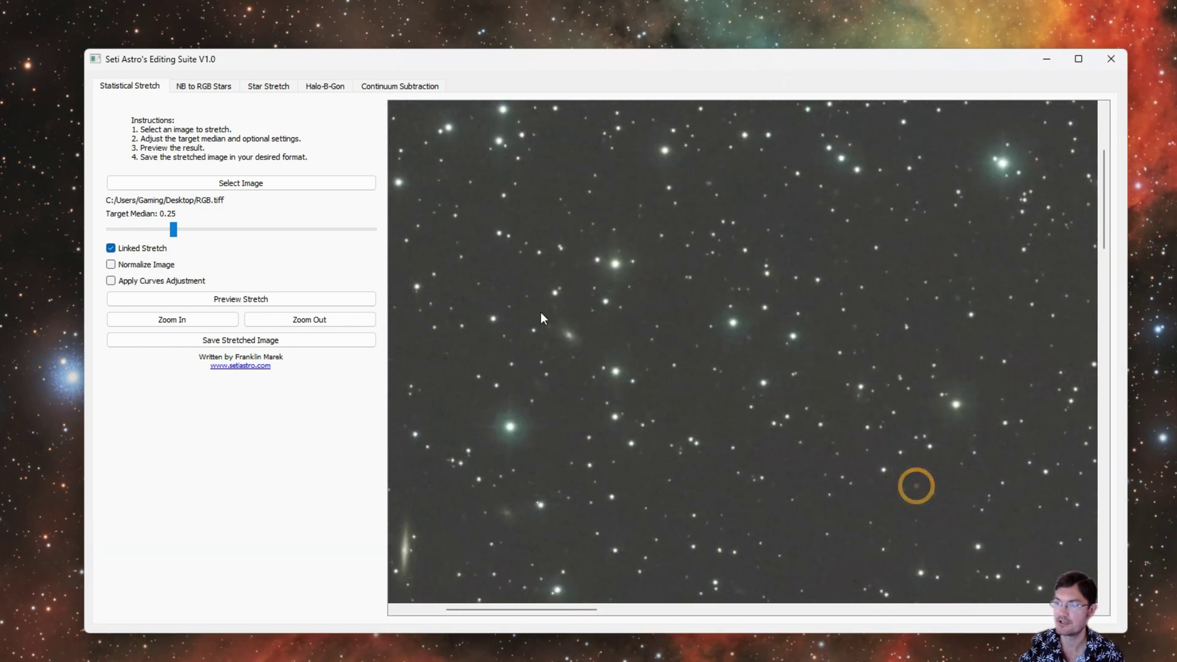
{"action": "left_click", "coordinate": [293, 322]}
{"action": "left_click", "coordinate": [293, 322]}
{"action": "left_click", "coordinate": [293, 321]}
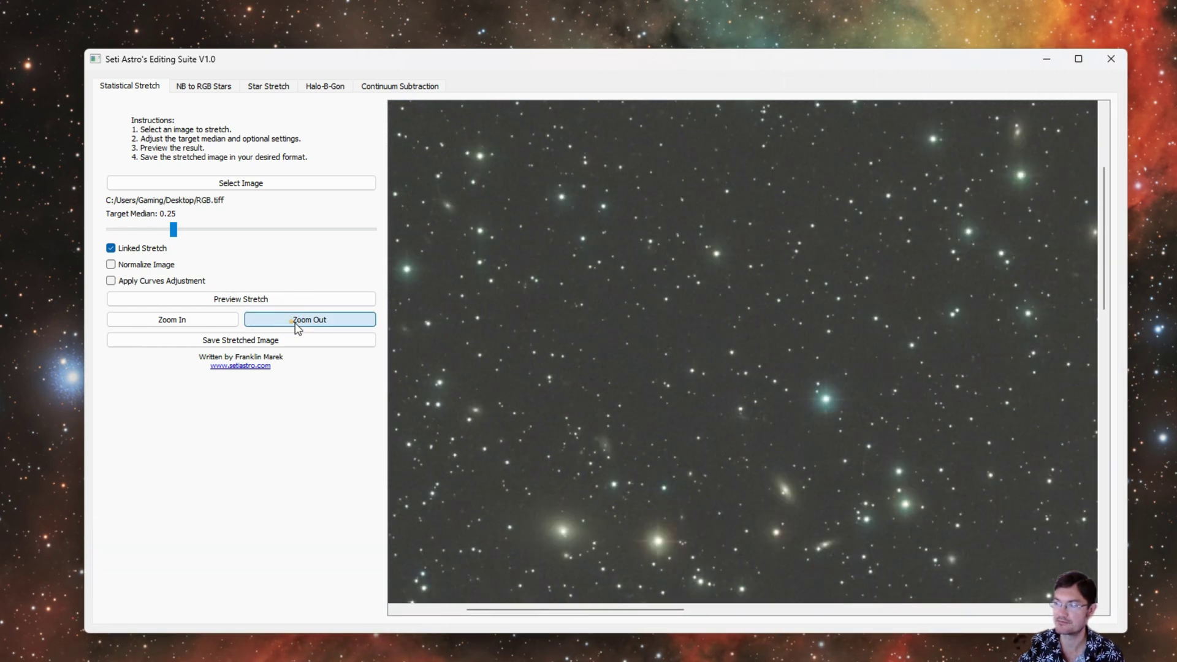
{"action": "left_click_drag", "start_coordinate": [857, 441], "coordinate": [764, 366]}
Step: Preview an unlinked per-channel stretch, cancel saving it, and switch to NB to RGB Stars
{"action": "left_click", "coordinate": [127, 248]}
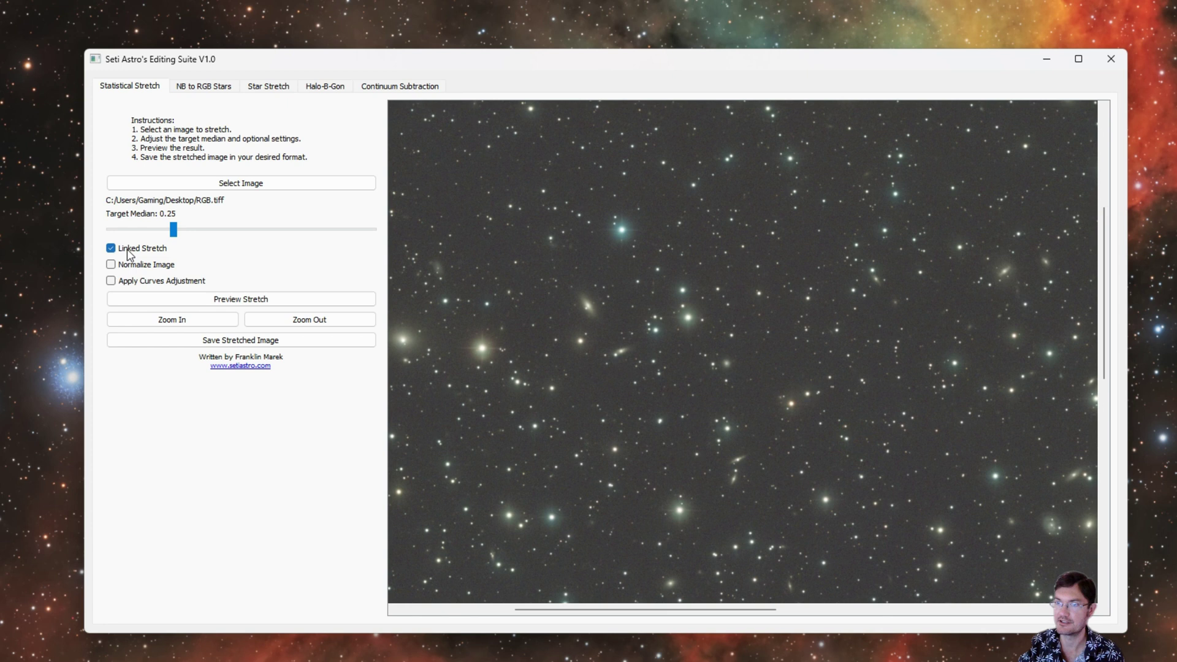
{"action": "left_click", "coordinate": [183, 299]}
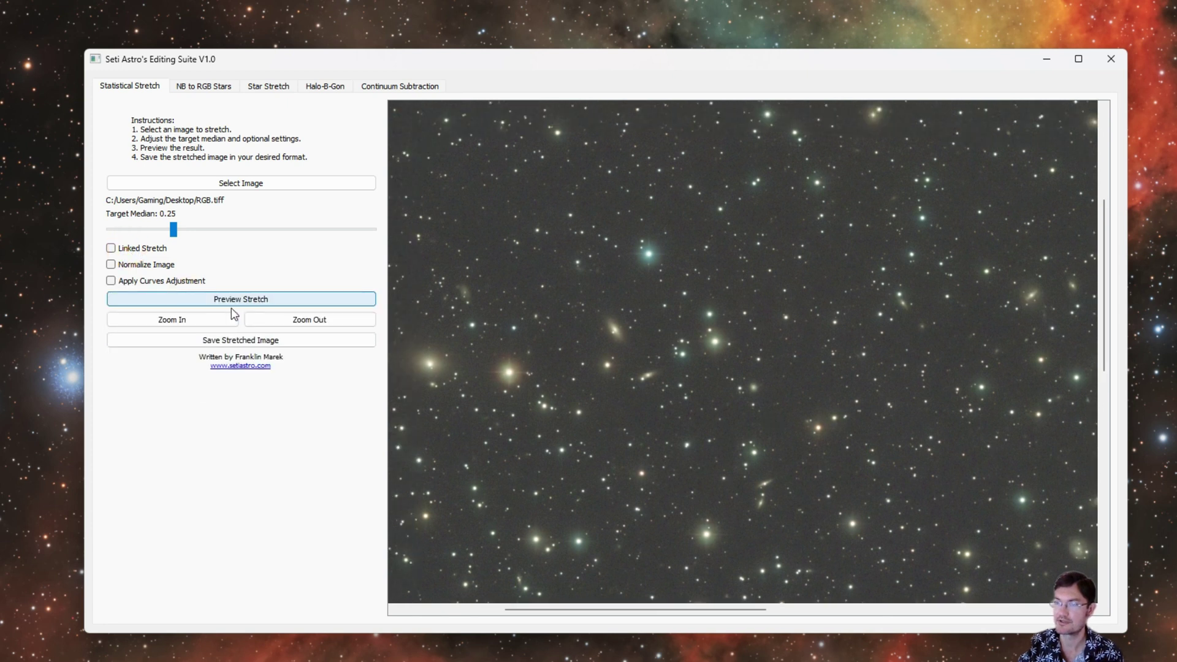
{"action": "left_click", "coordinate": [282, 345]}
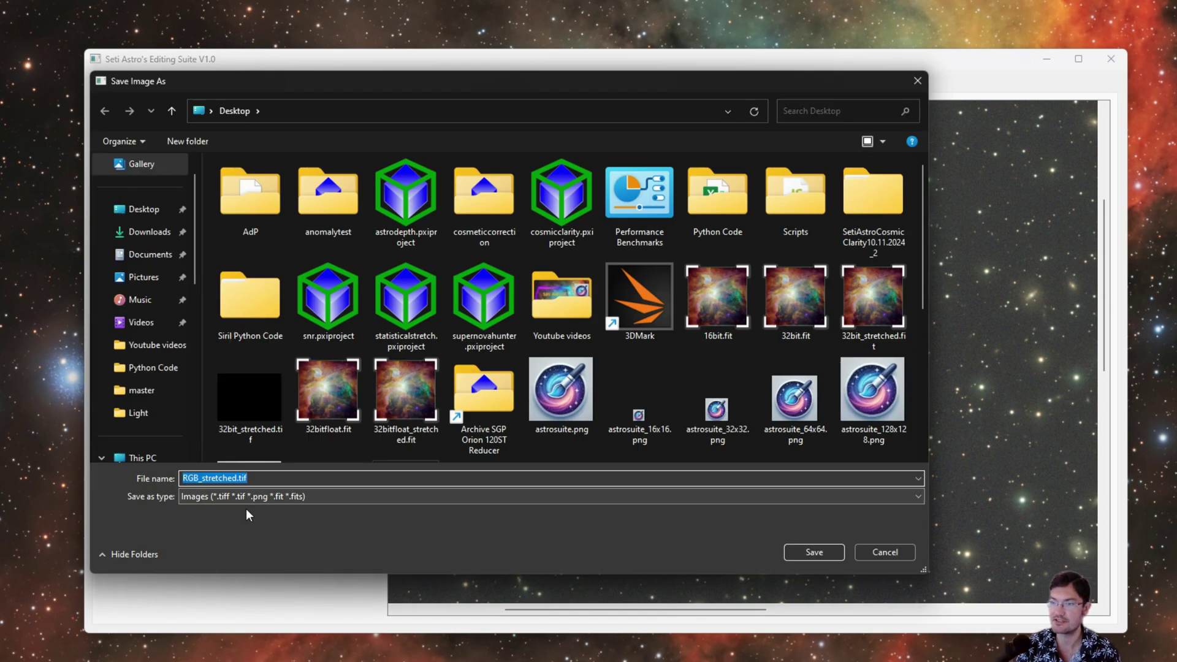
{"action": "left_click", "coordinate": [870, 550]}
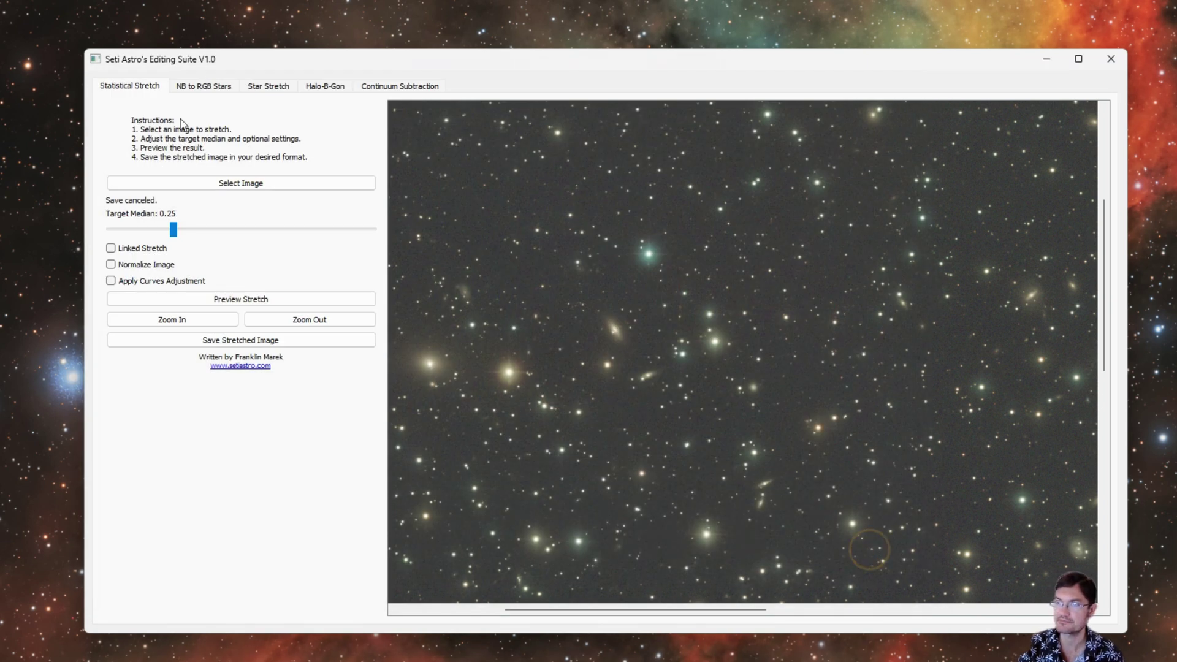
{"action": "left_click", "coordinate": [212, 89]}
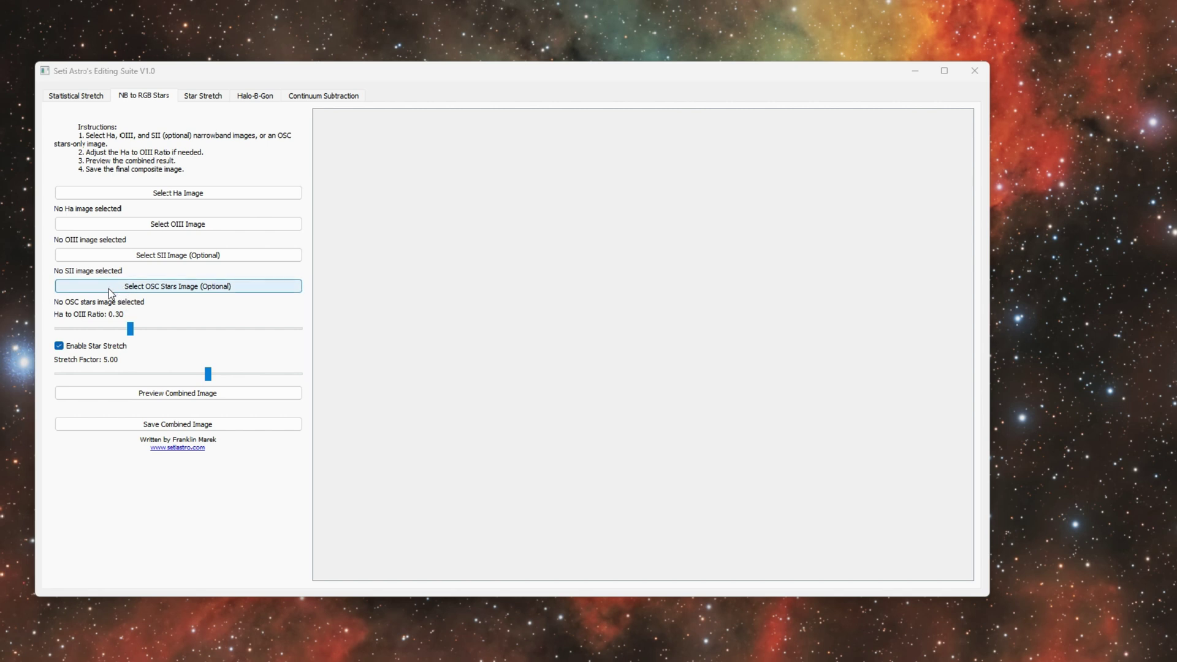
Step: Select Ha_stars.tif, OIII_stars.tif and SII_stars.tif as the Ha, OIII and SII images
{"action": "left_click", "coordinate": [156, 194]}
{"action": "scroll", "coordinate": [576, 369], "scroll_direction": "down", "scroll_amount": 3}
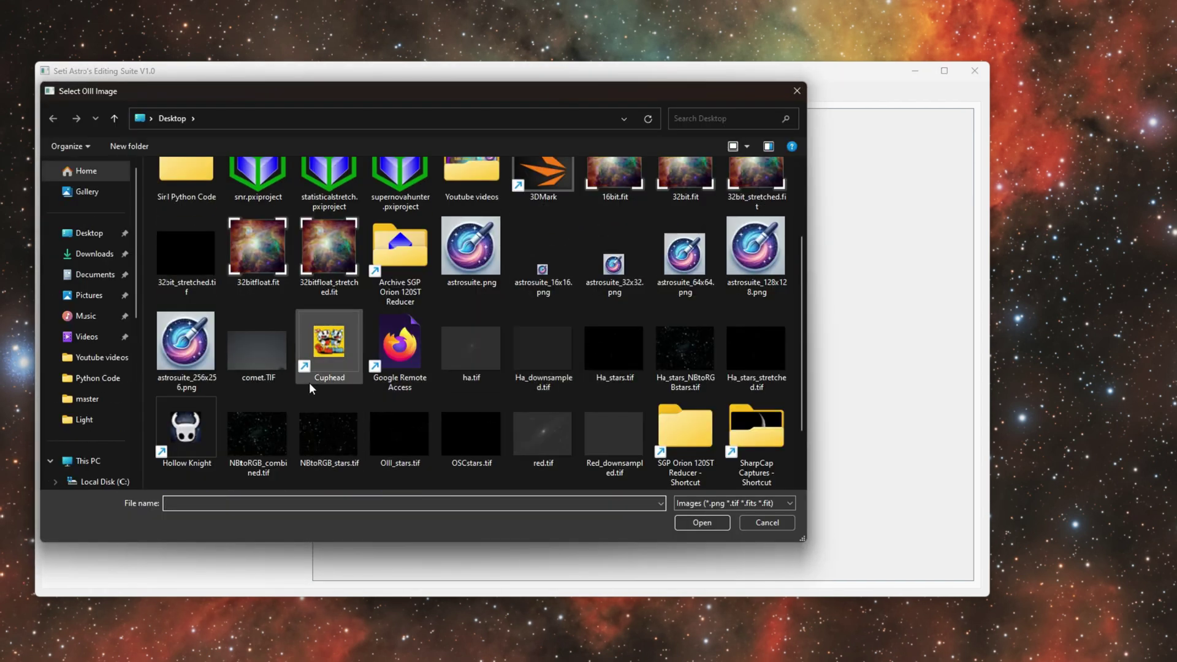
{"action": "double_click", "coordinate": [402, 429]}
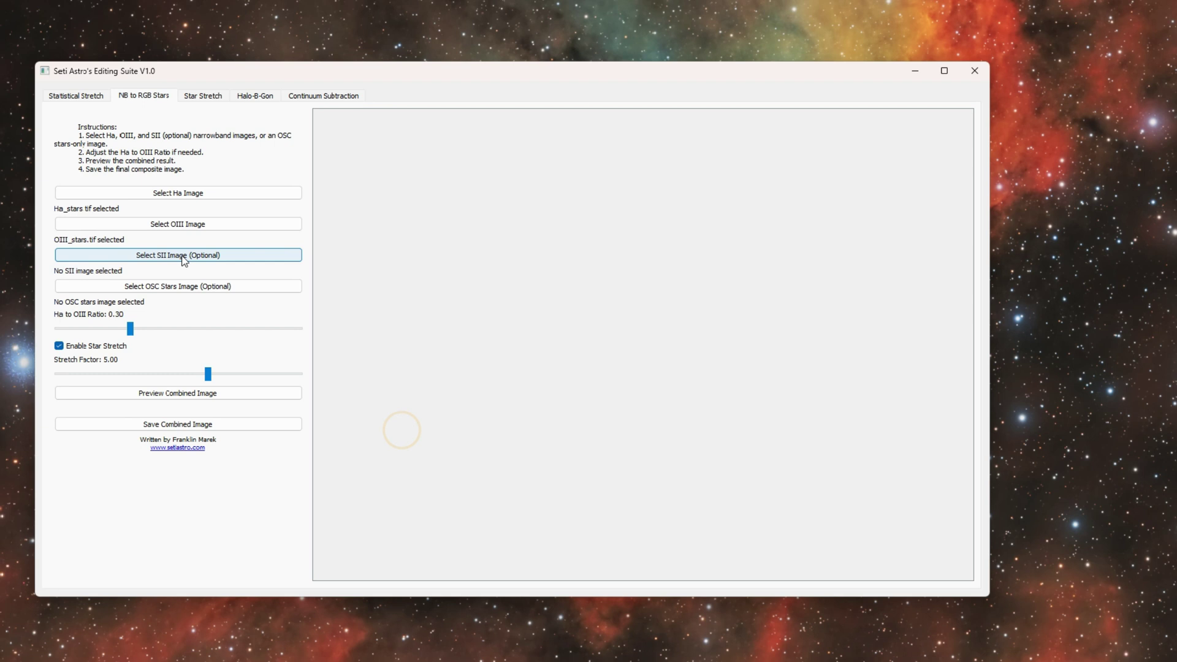
{"action": "left_click", "coordinate": [181, 255]}
{"action": "scroll", "coordinate": [505, 366], "scroll_direction": "down", "scroll_amount": 2}
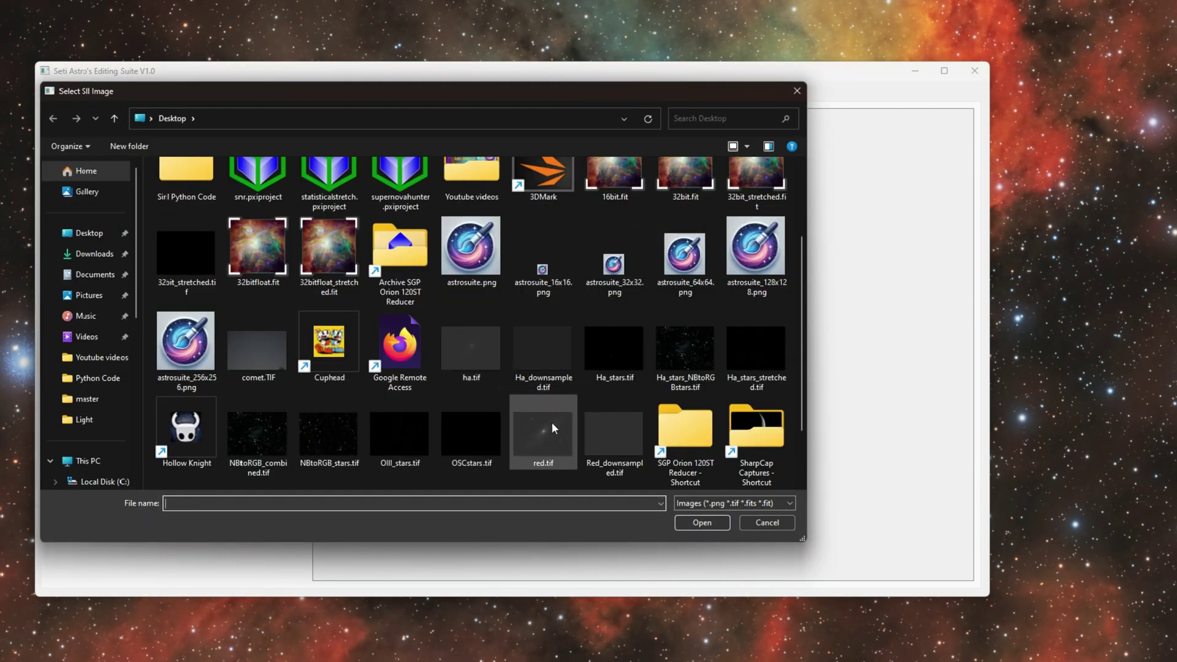
{"action": "scroll", "coordinate": [561, 442], "scroll_direction": "down", "scroll_amount": 1}
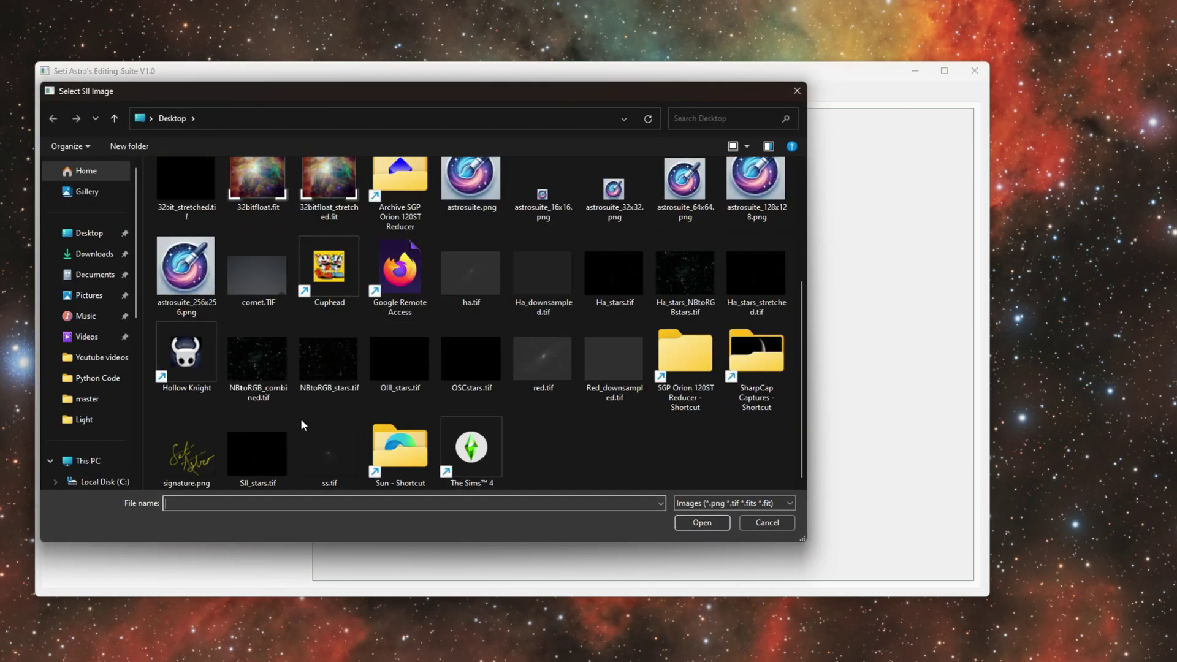
{"action": "left_click", "coordinate": [256, 457]}
{"action": "double_click", "coordinate": [256, 457]}
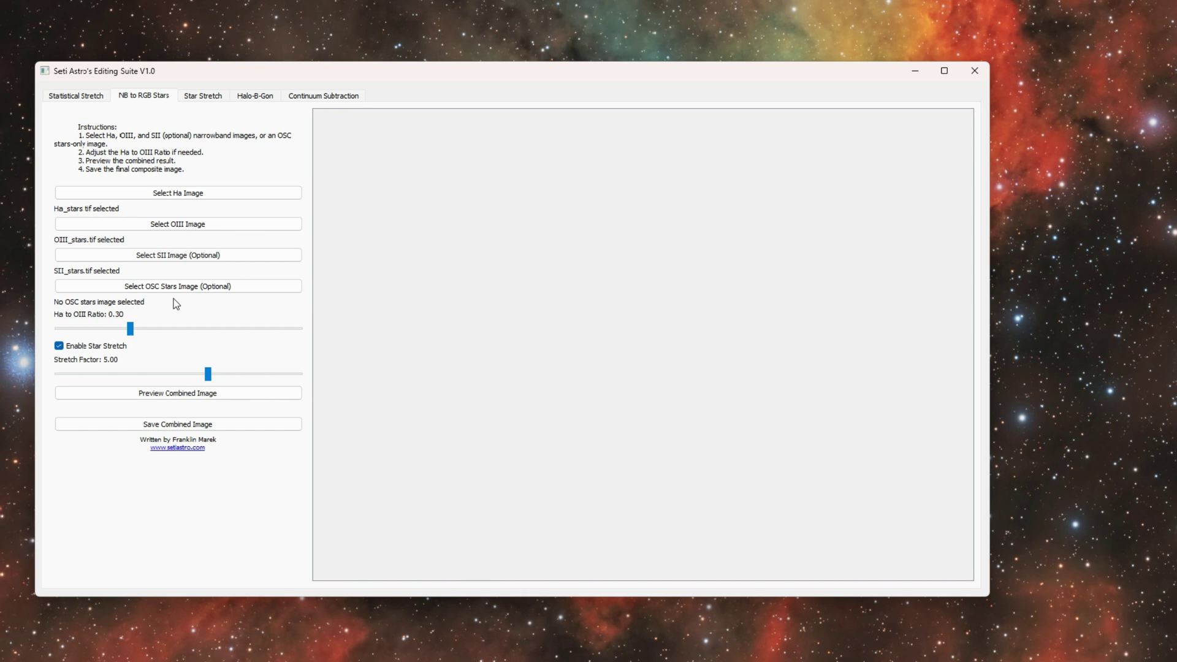
Step: Preview the combined RGB stars, then re-preview at Ha to OIII ratio 0.50
{"action": "left_click", "coordinate": [157, 398]}
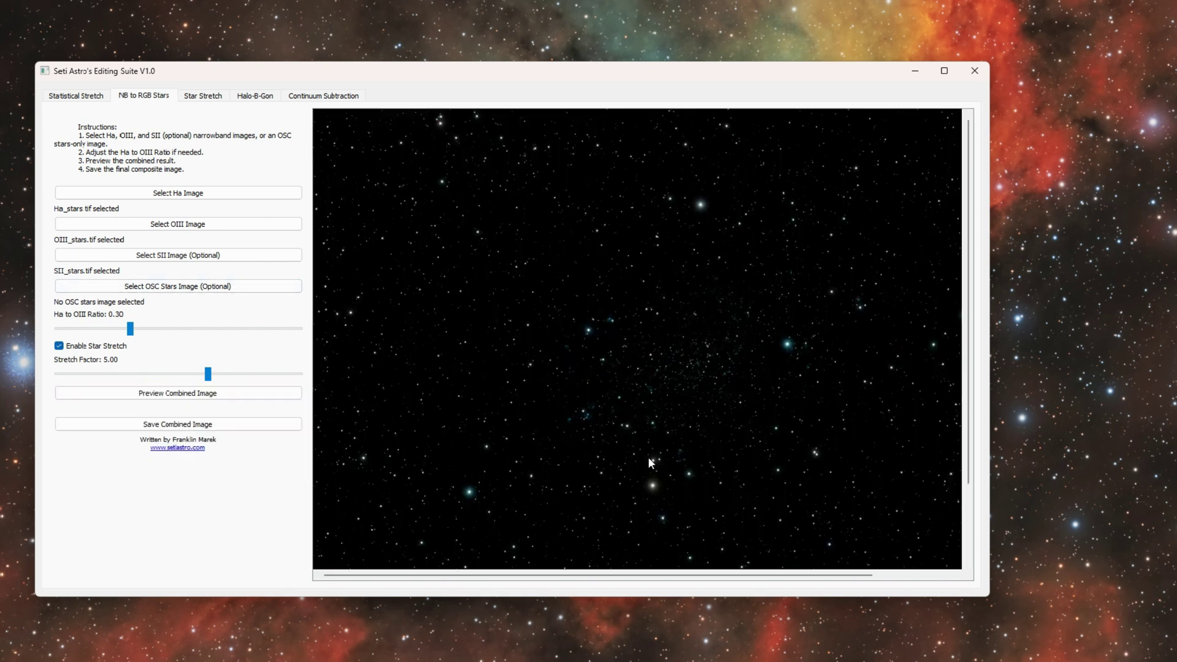
{"action": "left_click_drag", "start_coordinate": [712, 435], "coordinate": [493, 390]}
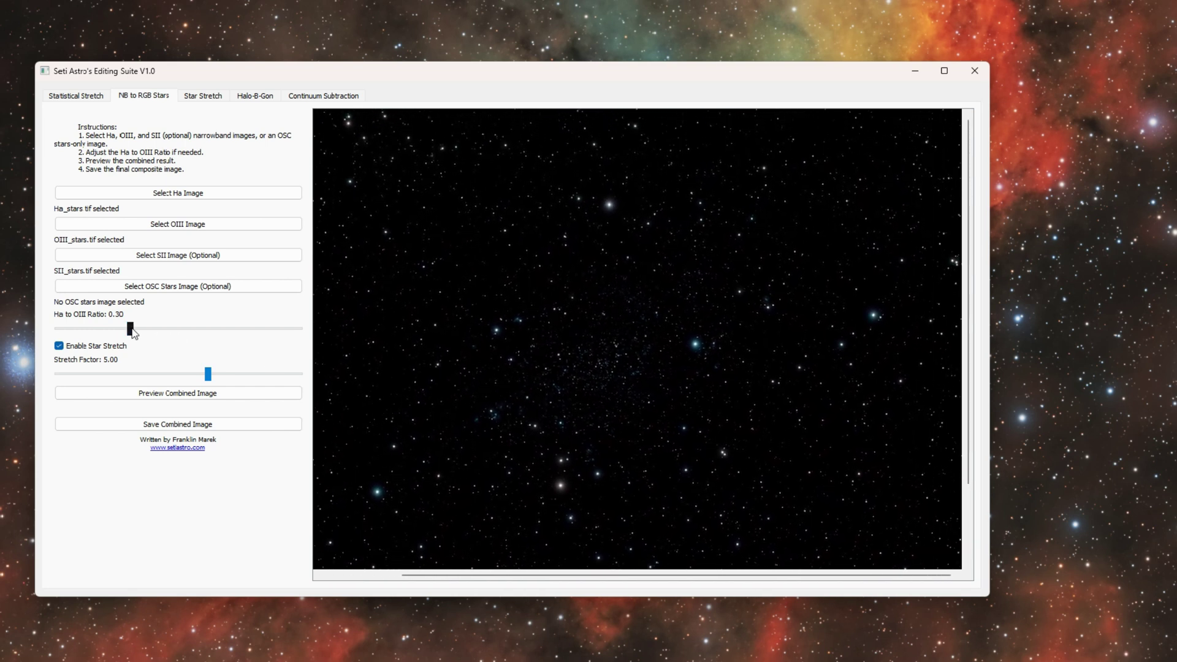
{"action": "left_click", "coordinate": [207, 329]}
{"action": "left_click_drag", "start_coordinate": [213, 337], "coordinate": [194, 337]}
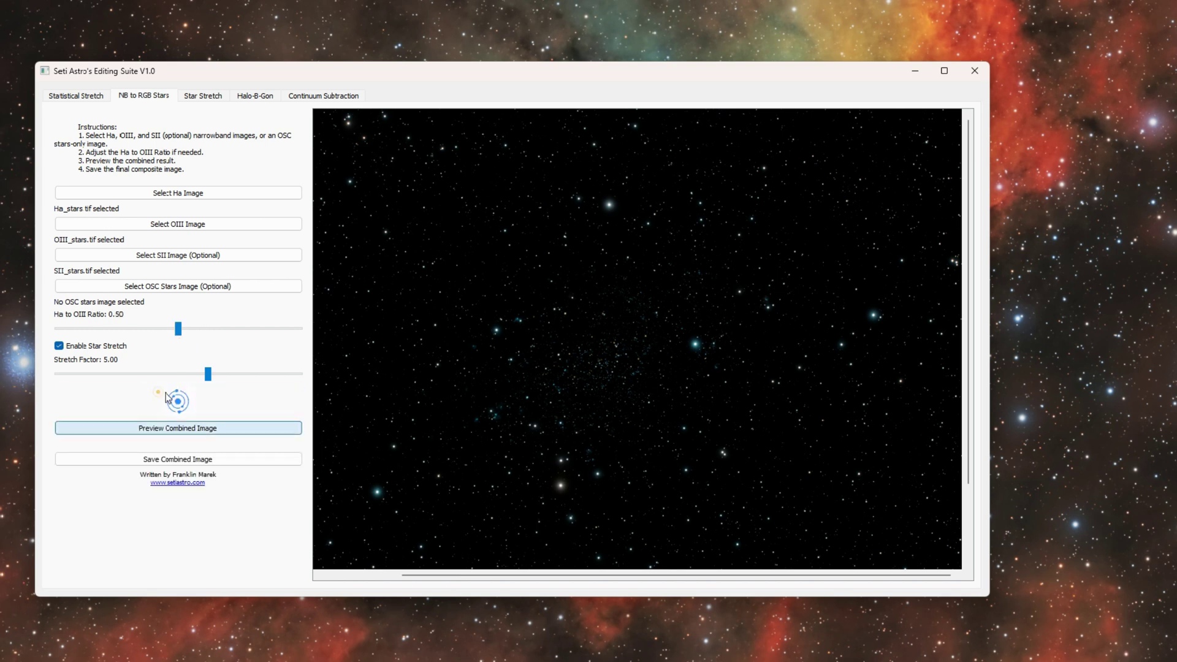
{"action": "left_click", "coordinate": [157, 393]}
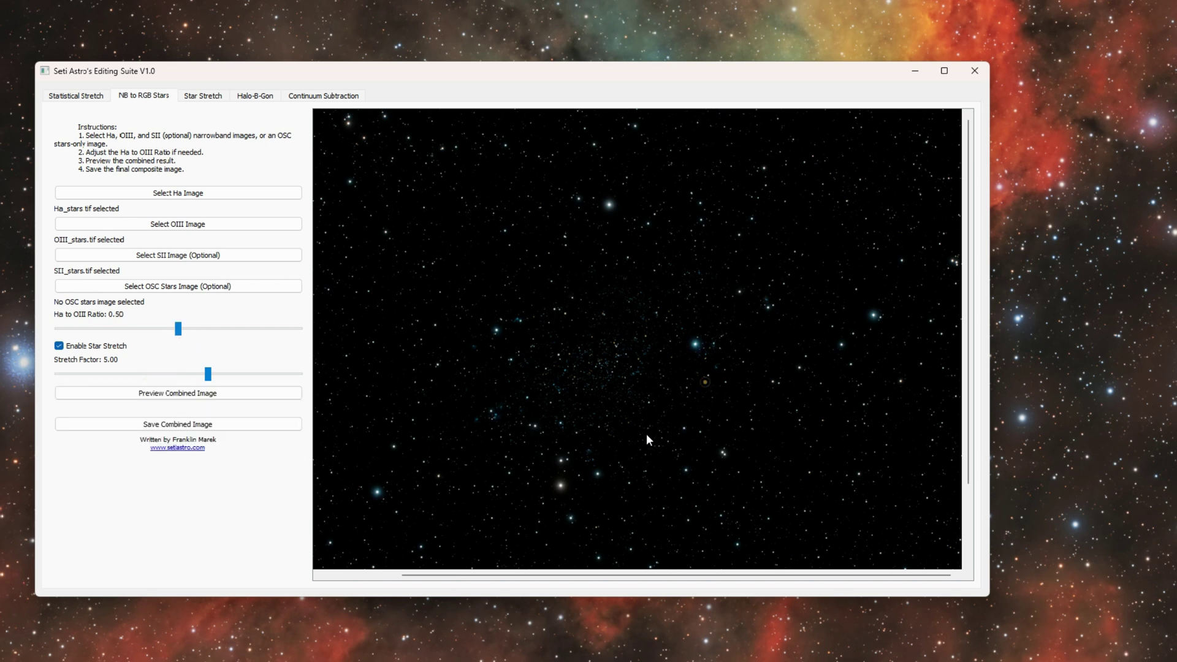
{"action": "left_click_drag", "start_coordinate": [646, 432], "coordinate": [705, 348]}
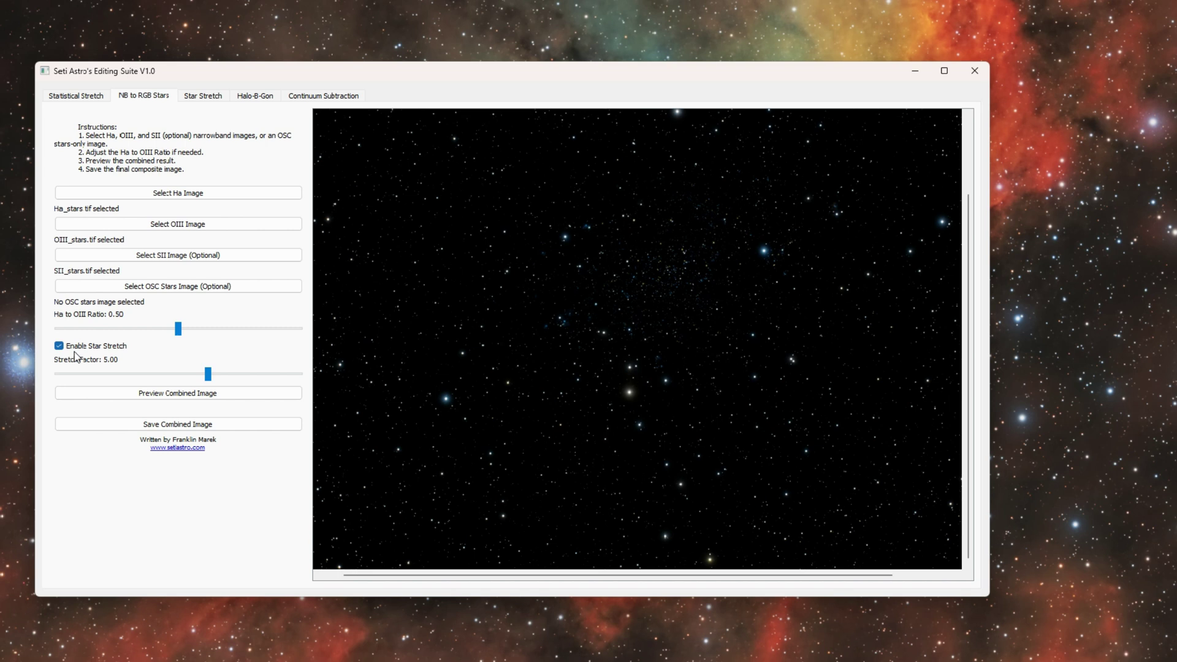
{"action": "left_click_drag", "start_coordinate": [651, 399], "coordinate": [628, 438]}
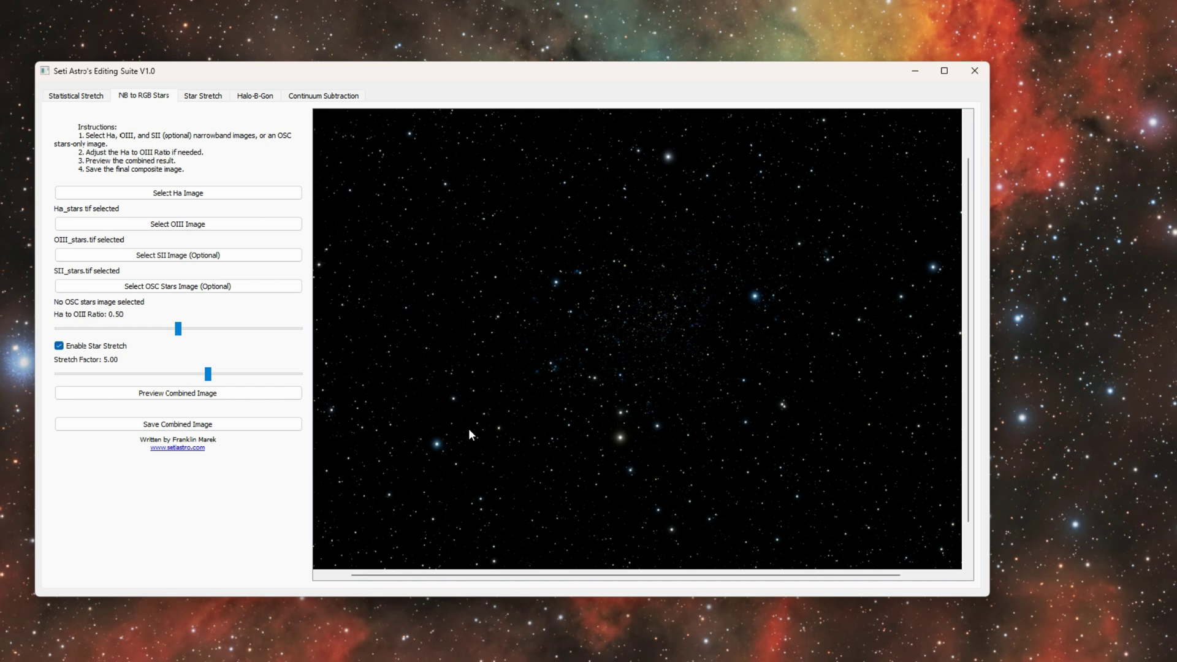
{"action": "left_click", "coordinate": [202, 97]}
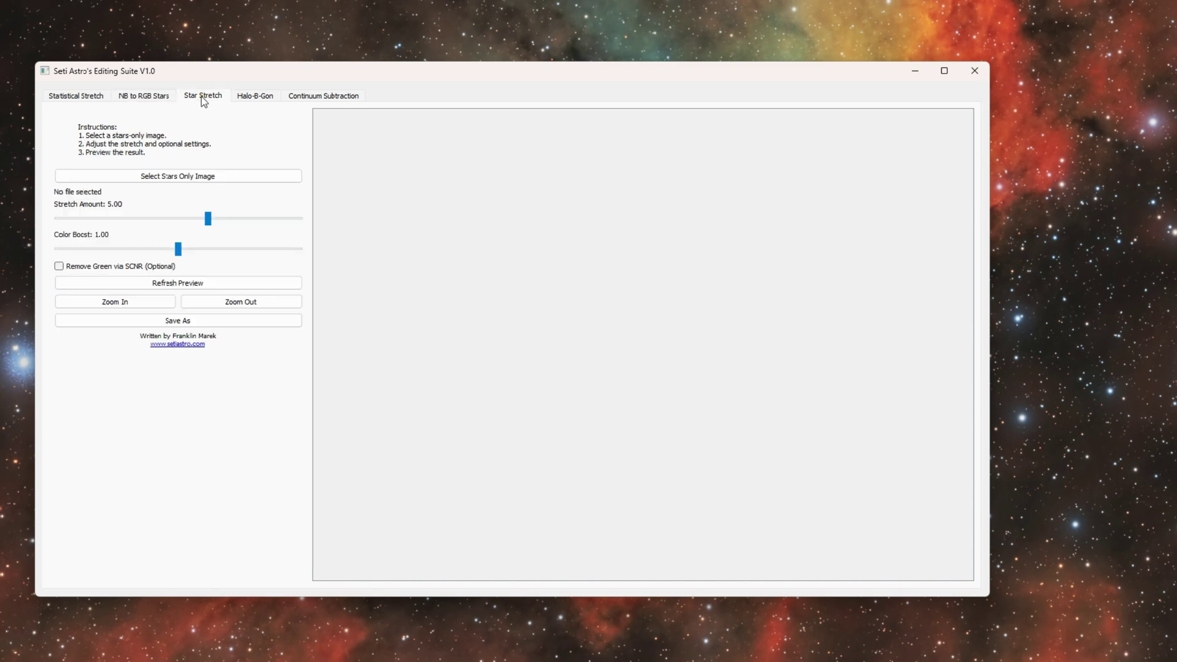
Step: Load OSCstars.tif and preview stretch amounts 3.39, then 5.24
{"action": "left_click", "coordinate": [169, 177]}
{"action": "scroll", "coordinate": [609, 361], "scroll_direction": "down", "scroll_amount": 2}
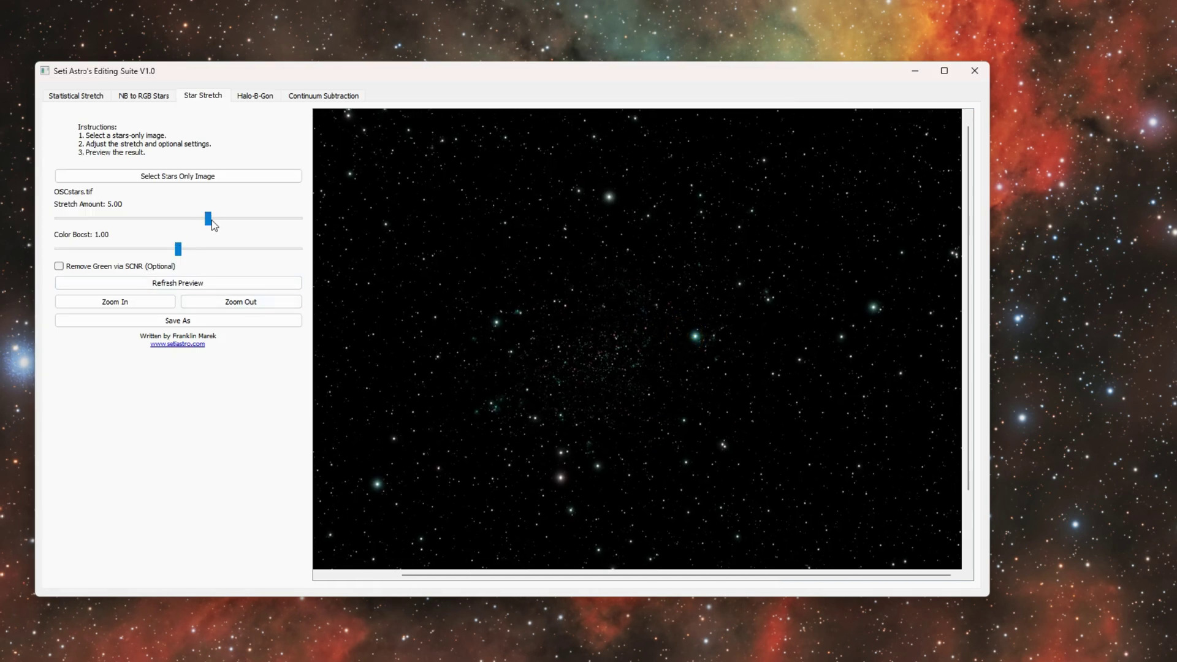
{"action": "left_click_drag", "start_coordinate": [176, 226], "coordinate": [160, 221]}
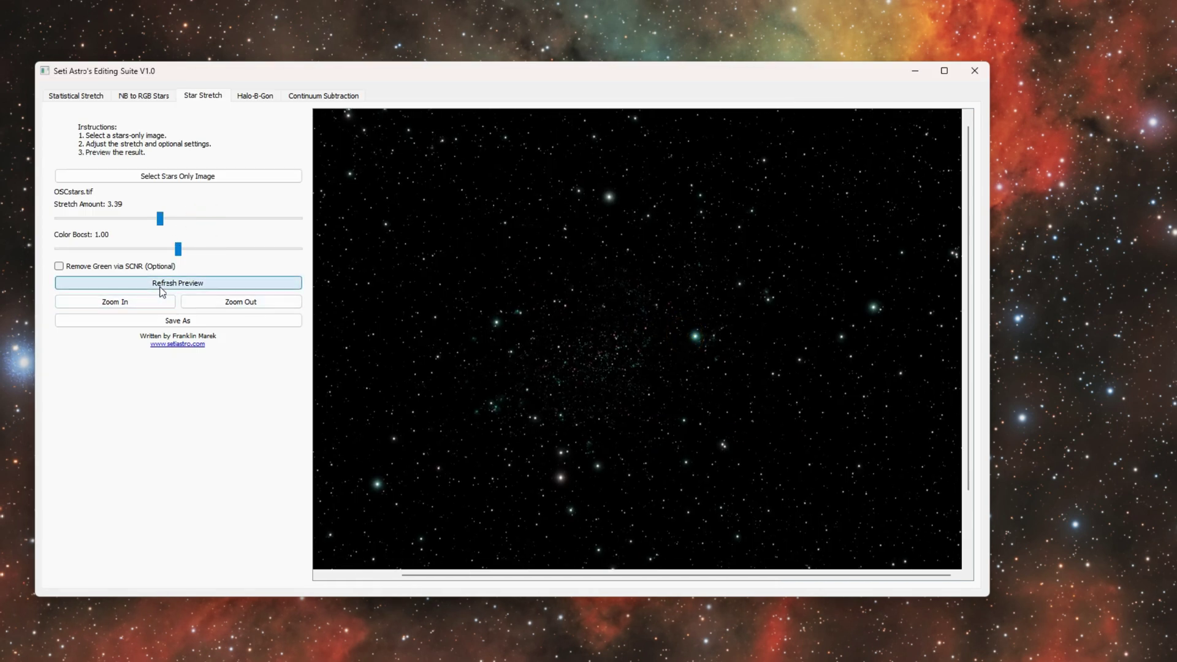
{"action": "left_click", "coordinate": [175, 286]}
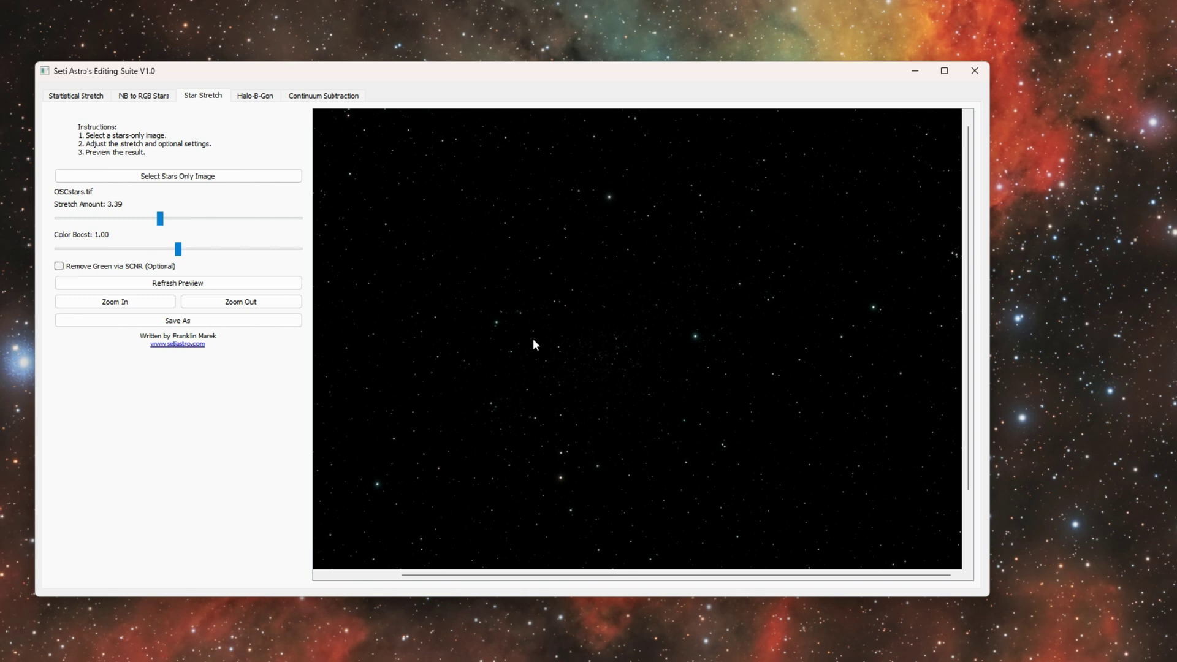
{"action": "left_click_drag", "start_coordinate": [158, 218], "coordinate": [215, 219]}
{"action": "left_click", "coordinate": [177, 283]}
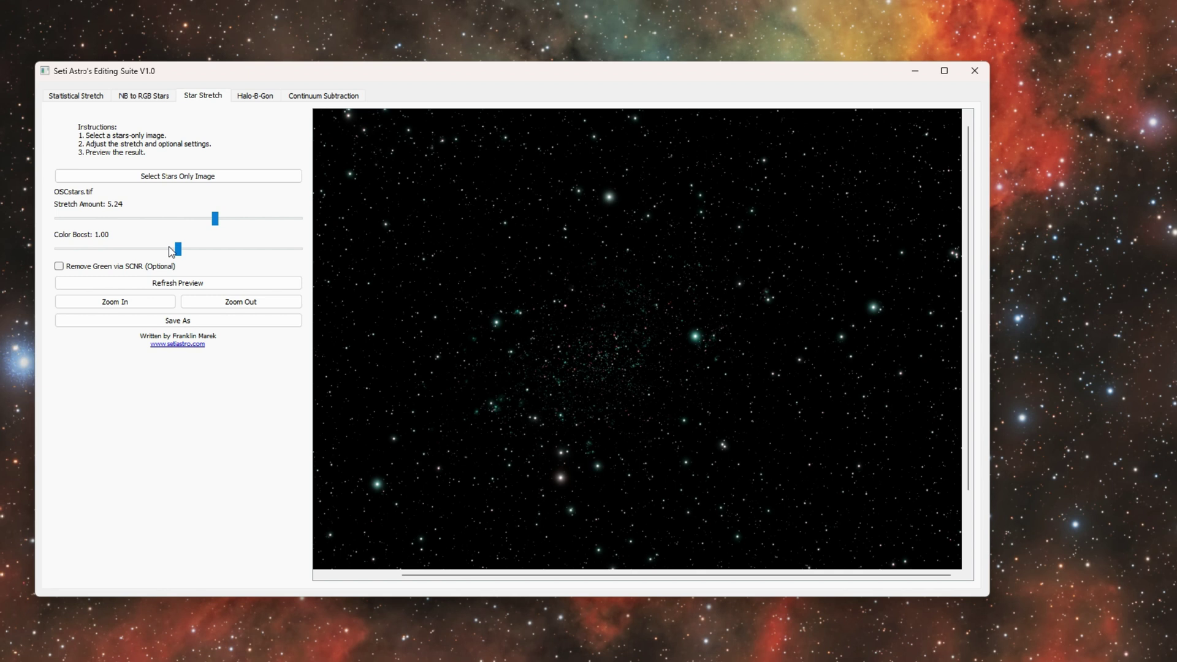
Step: Preview colour boost 0.74, then settle on colour boost 1.36
{"action": "left_click_drag", "start_coordinate": [178, 249], "coordinate": [130, 250]}
{"action": "left_click", "coordinate": [175, 284]}
{"action": "left_click_drag", "start_coordinate": [132, 249], "coordinate": [220, 249]}
{"action": "left_click", "coordinate": [167, 284]}
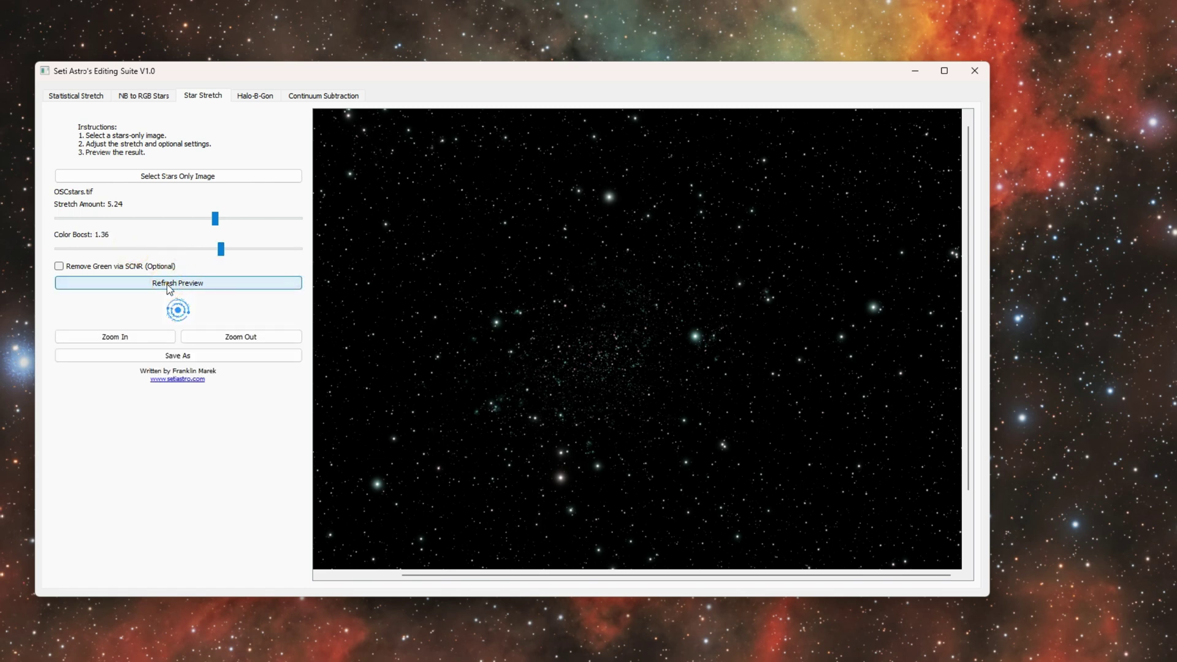
Step: Bring up the Halo-B-Gon halo reduction tool with Ctrl+Tab
{"action": "key", "text": "ctrl+Tab"}
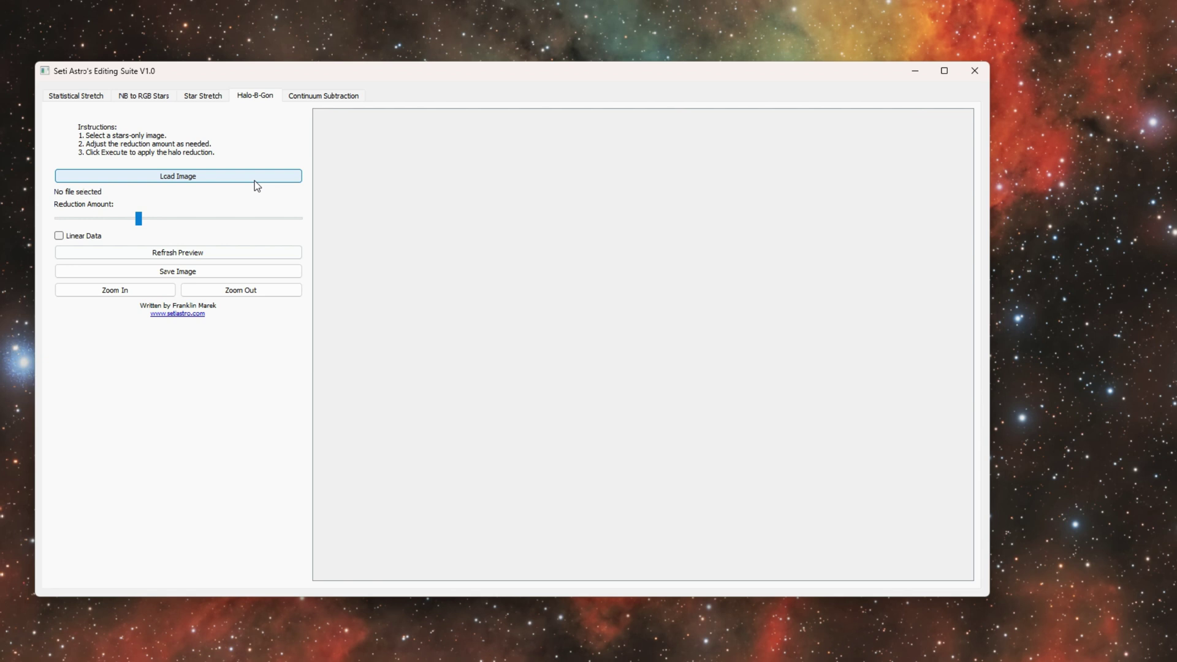
Step: Load NBtoRGB_stars.tif into Halo-B-Gon and zoom in on its bright stars
{"action": "left_click", "coordinate": [220, 183]}
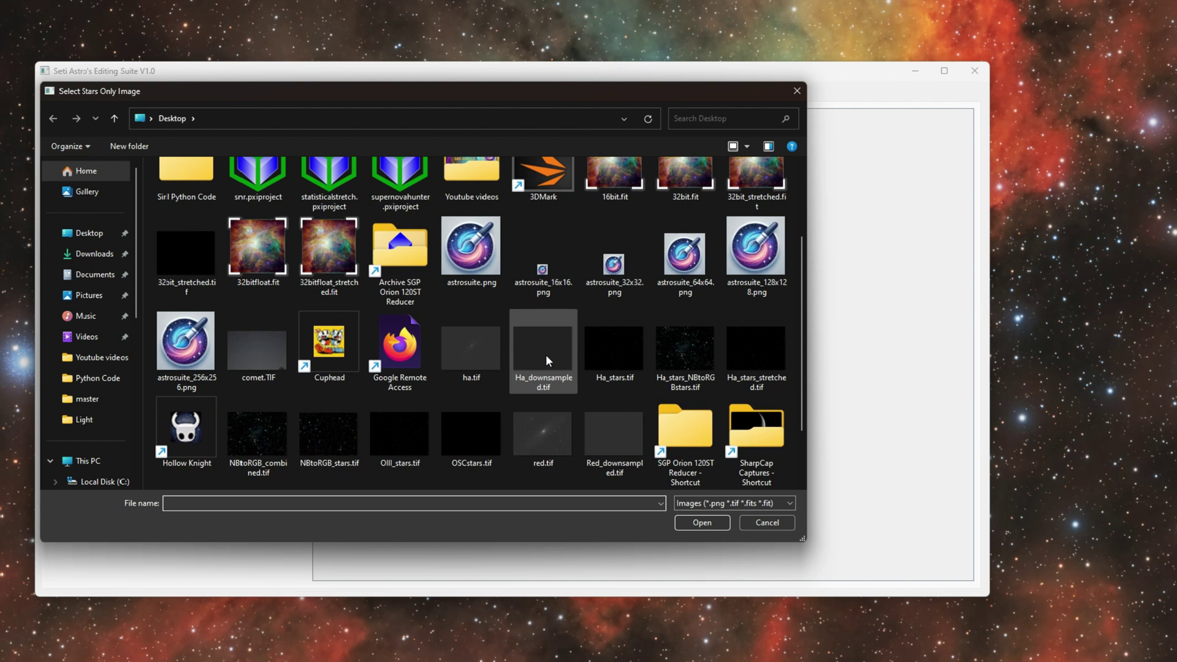
{"action": "double_click", "coordinate": [546, 354]}
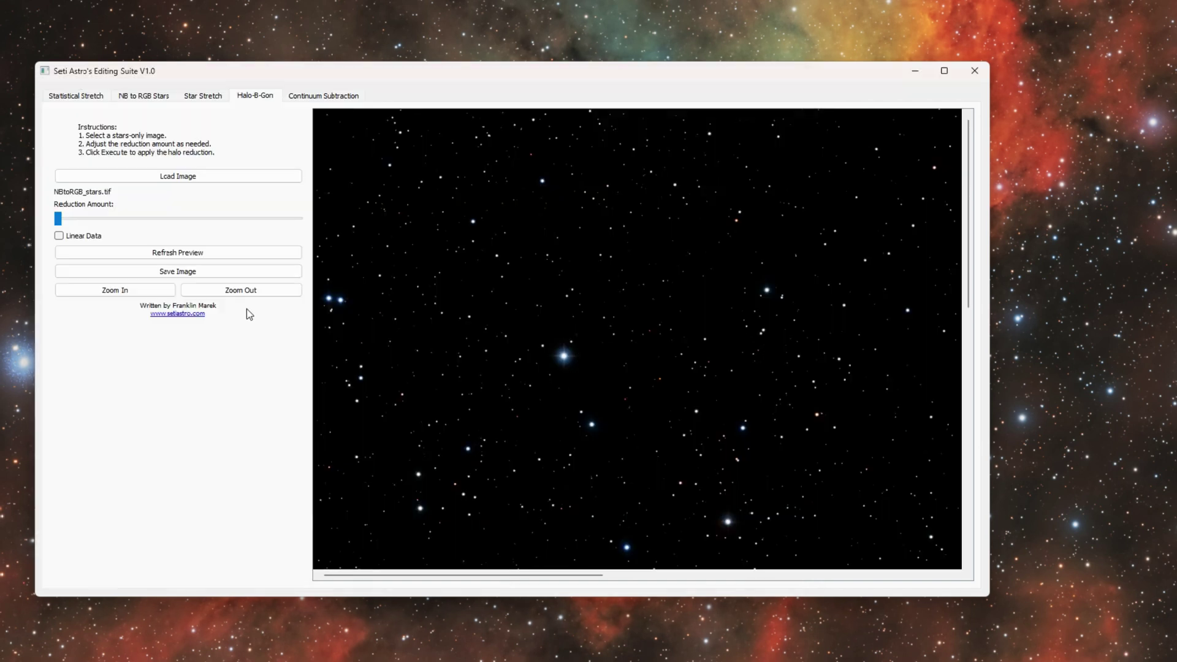
{"action": "left_click", "coordinate": [137, 291]}
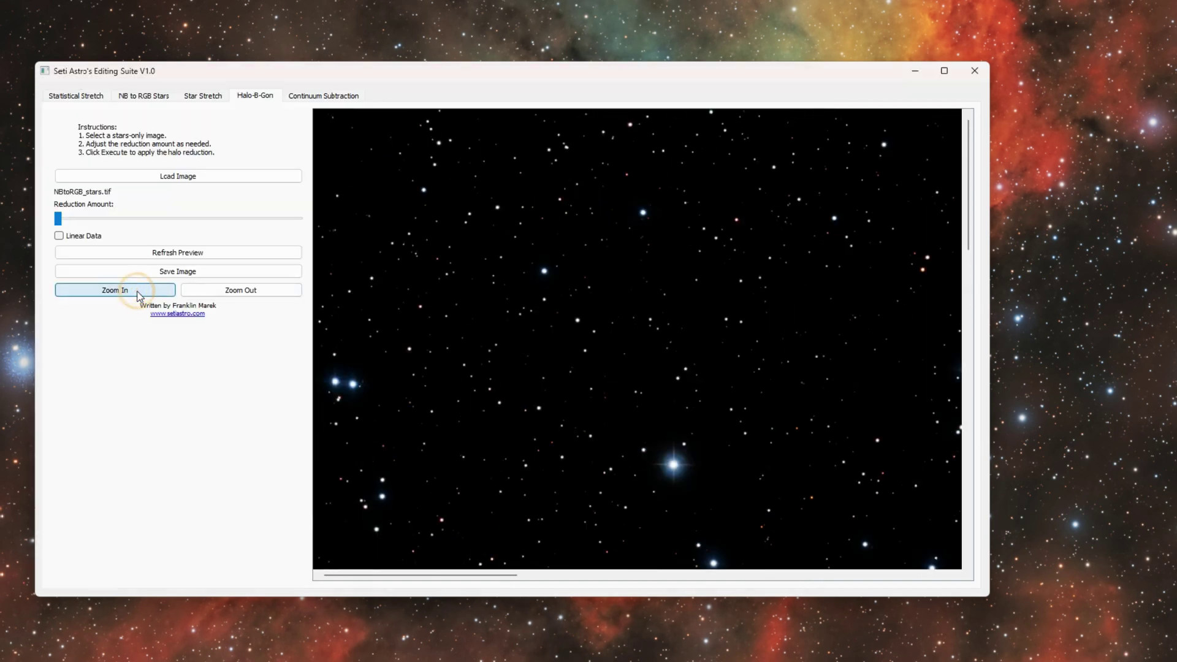
{"action": "left_click_drag", "start_coordinate": [564, 427], "coordinate": [395, 226]}
{"action": "left_click_drag", "start_coordinate": [484, 355], "coordinate": [540, 327]}
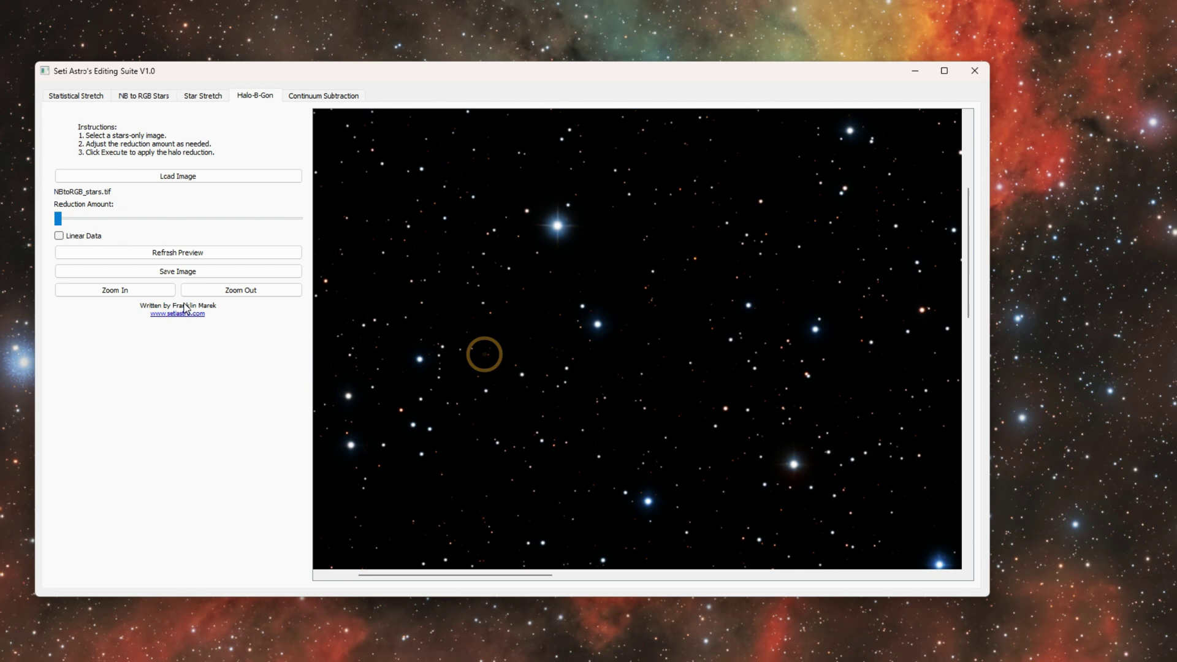
{"action": "left_click", "coordinate": [132, 290]}
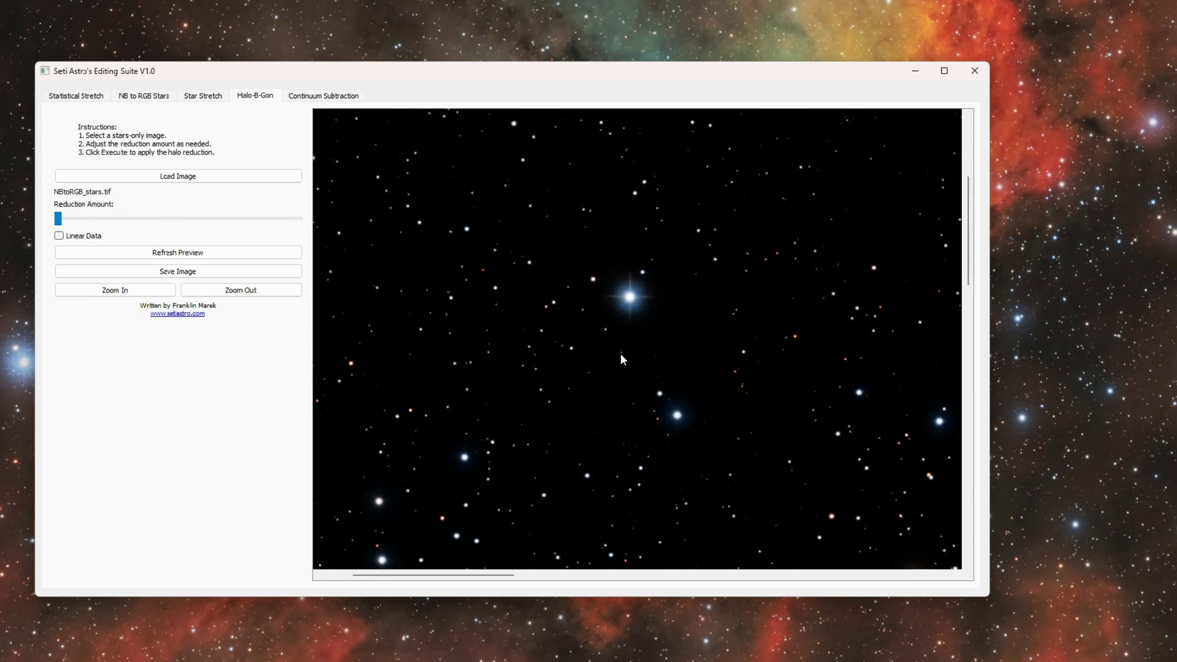
{"action": "left_click_drag", "start_coordinate": [620, 353], "coordinate": [497, 289]}
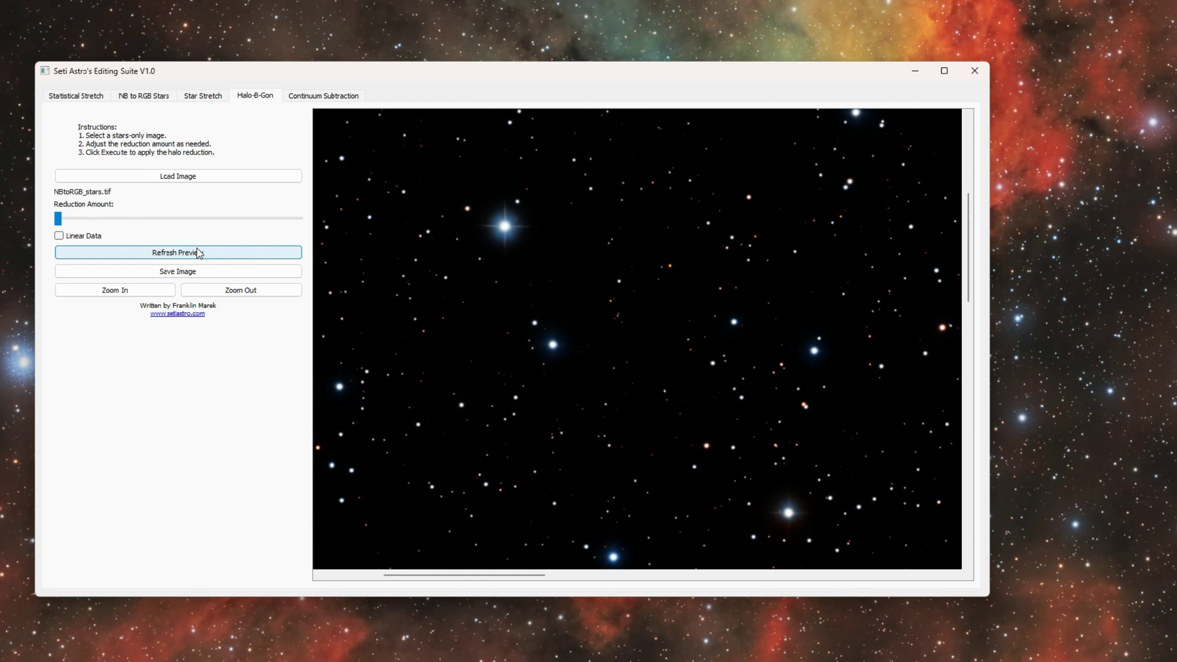
Step: Raise the Reduction Amount to about a third and refresh the halo reduction preview
{"action": "left_click", "coordinate": [168, 255]}
{"action": "left_click_drag", "start_coordinate": [57, 219], "coordinate": [138, 219]}
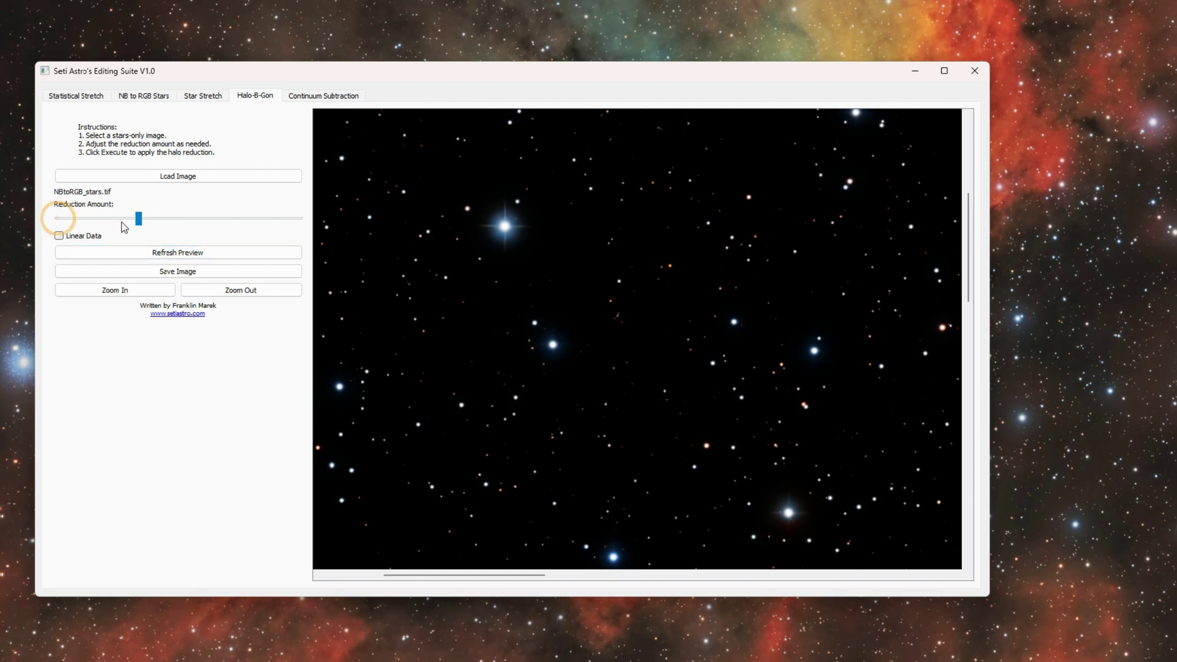
{"action": "left_click", "coordinate": [178, 255]}
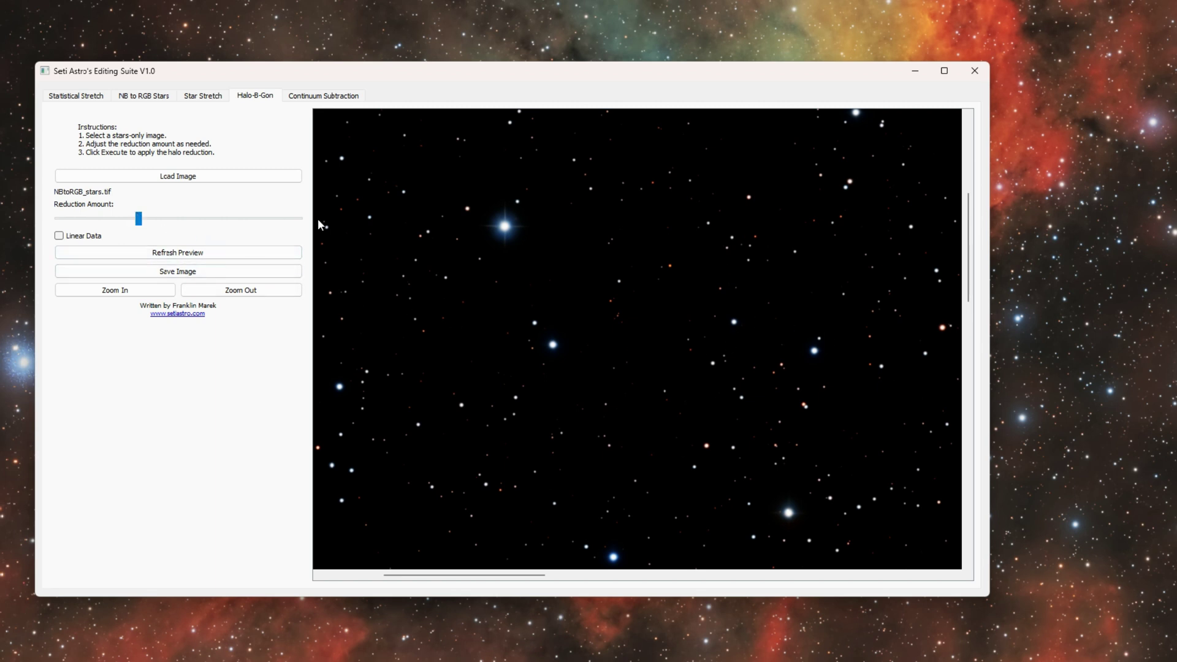
{"action": "left_click_drag", "start_coordinate": [693, 322], "coordinate": [644, 297]}
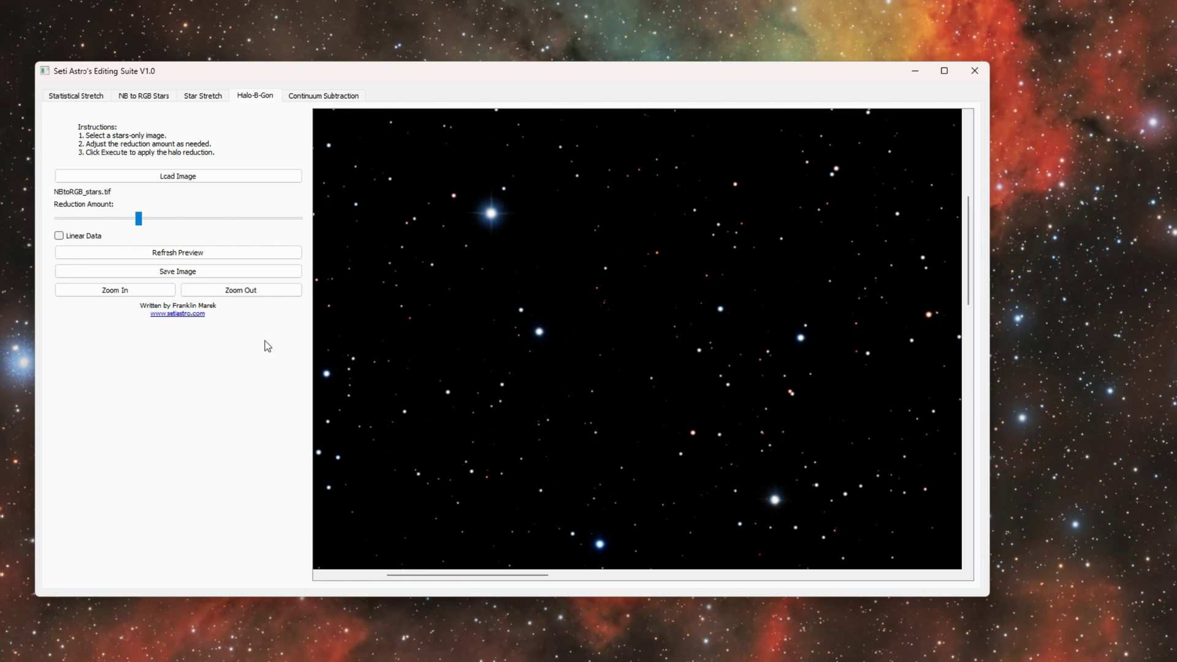
Step: Switch to the Continuum Subtraction tool
{"action": "left_click", "coordinate": [343, 95]}
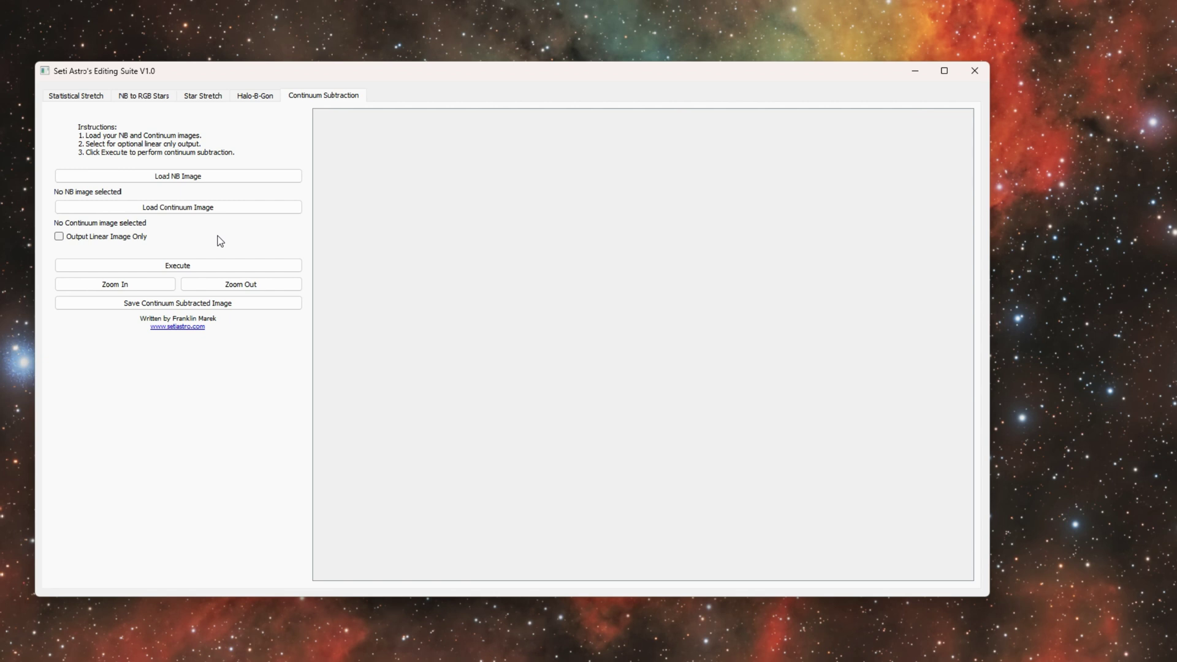
Step: Load ha.tif as the narrowband (NB) image
{"action": "left_click", "coordinate": [180, 176]}
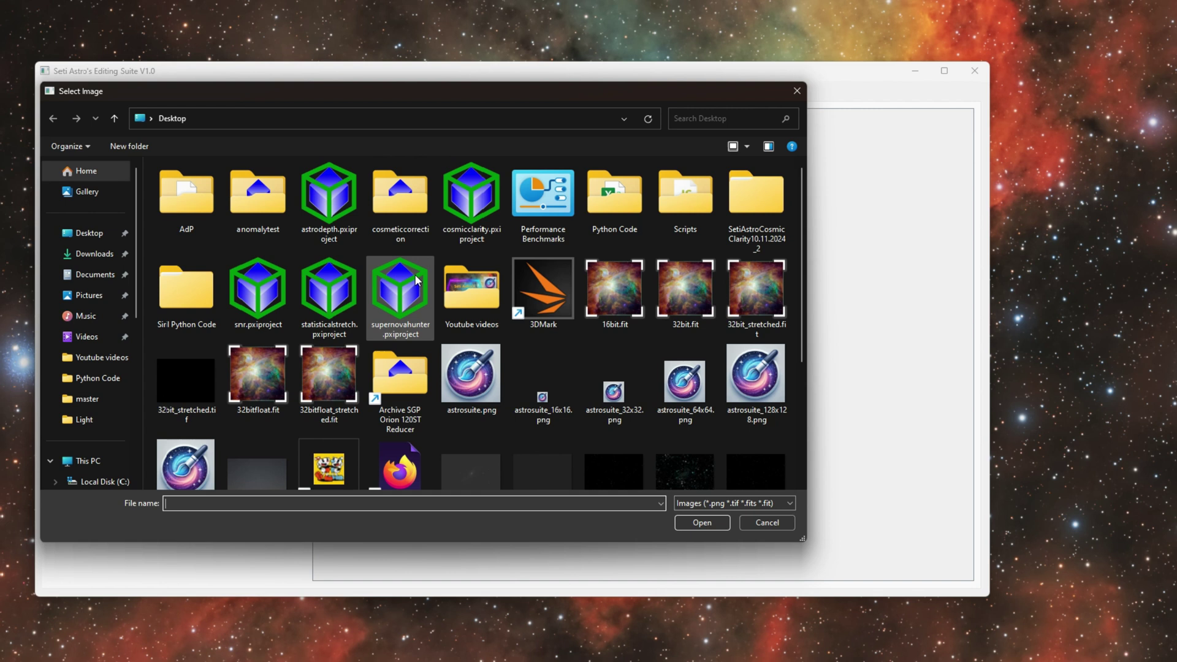
{"action": "scroll", "coordinate": [491, 343], "scroll_direction": "down", "scroll_amount": 2}
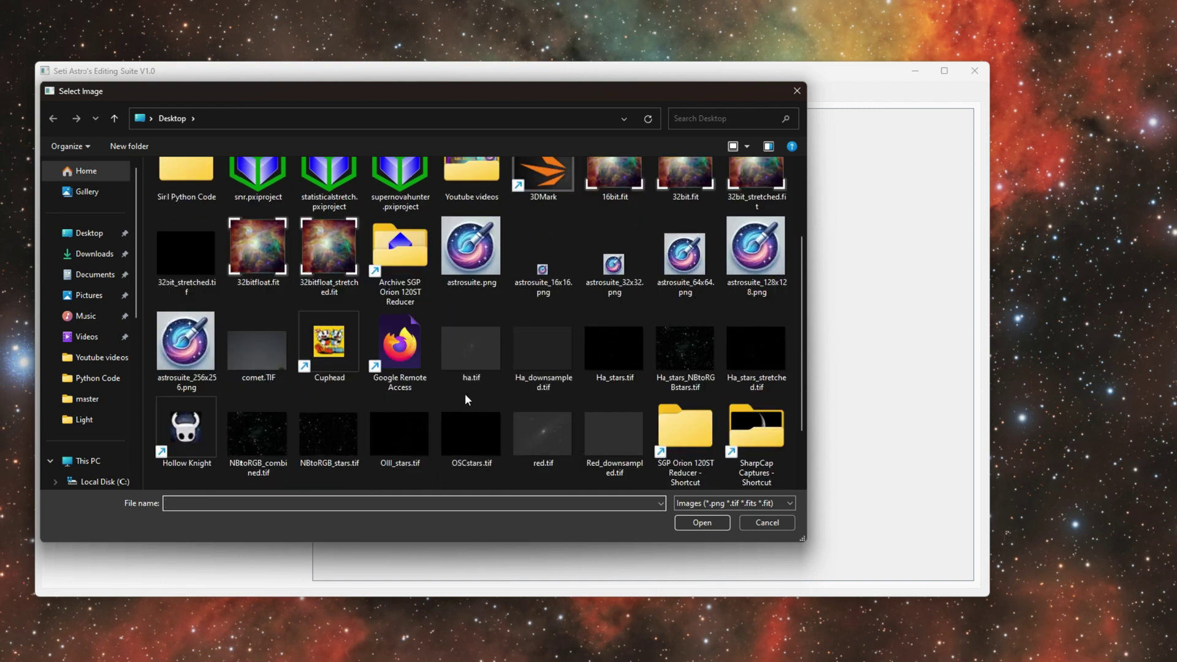
{"action": "double_click", "coordinate": [462, 353]}
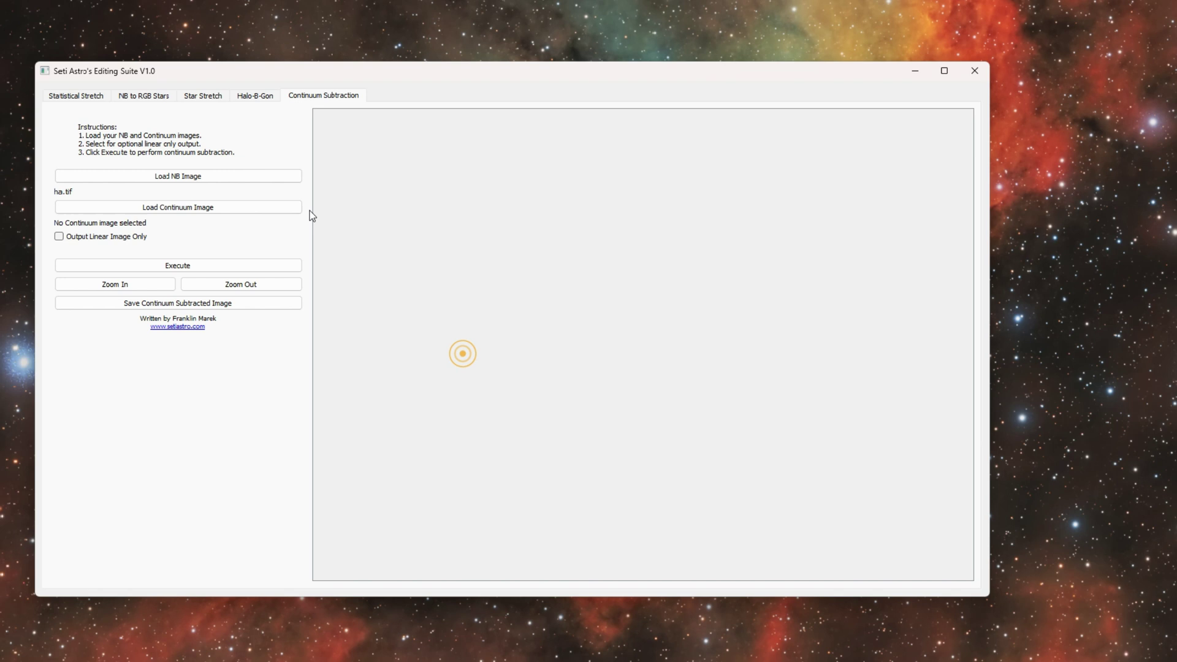
Step: Load red.tif as the continuum image
{"action": "left_click", "coordinate": [244, 207]}
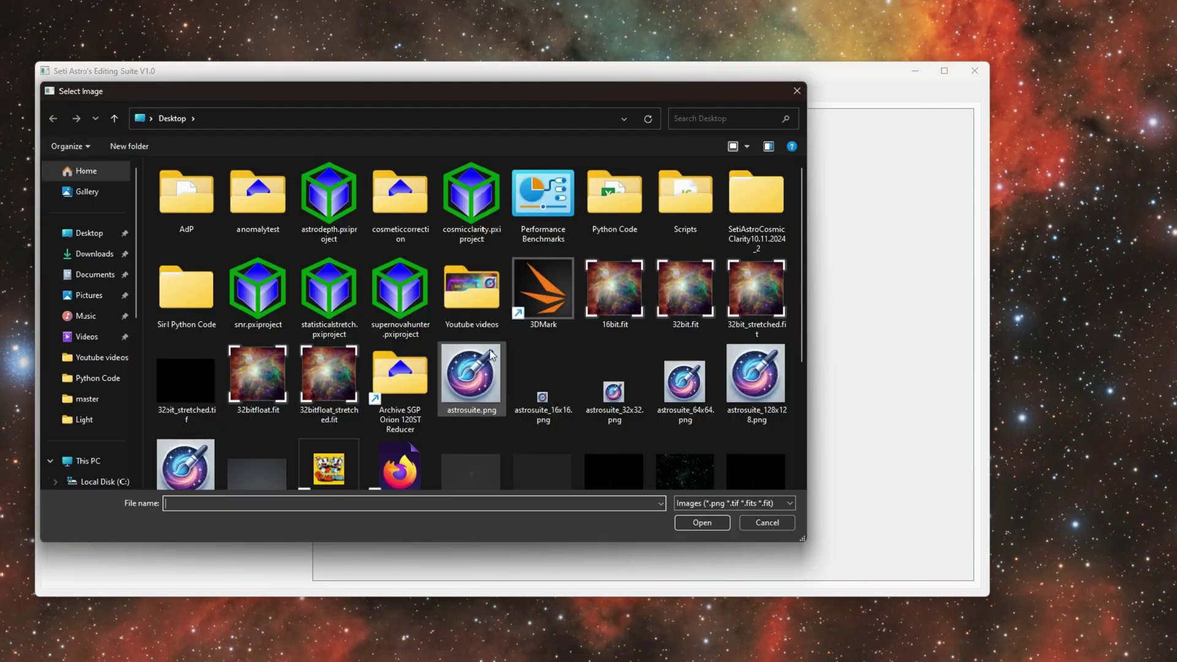
{"action": "scroll", "coordinate": [462, 347], "scroll_direction": "down", "scroll_amount": 2}
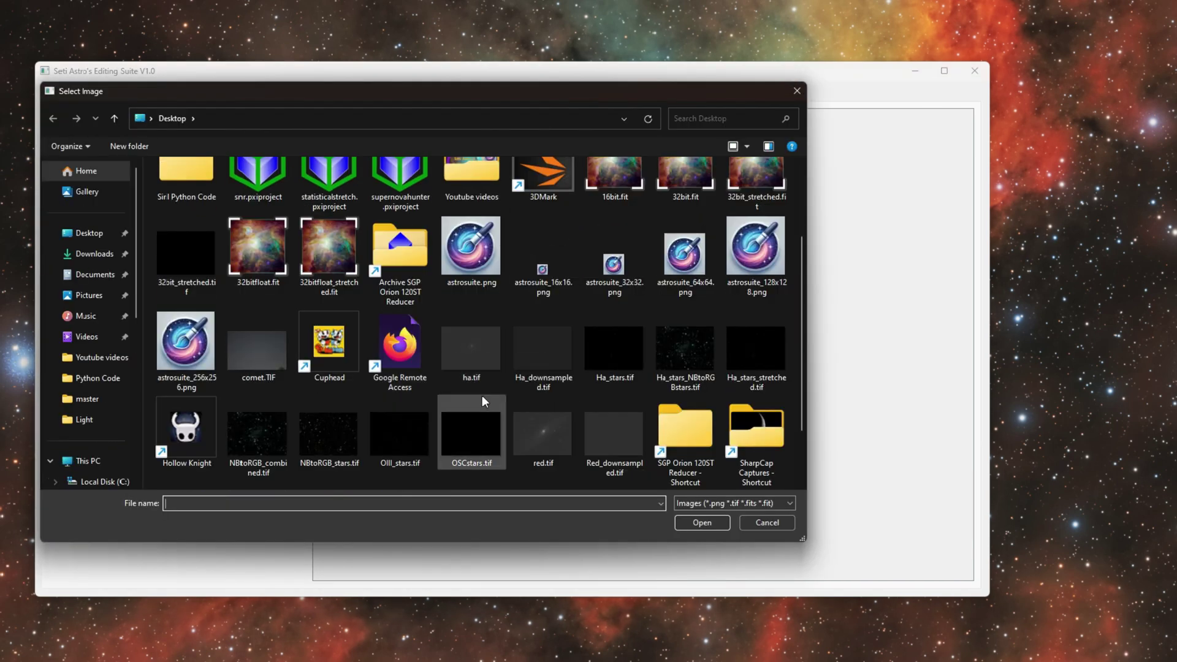
{"action": "double_click", "coordinate": [543, 443]}
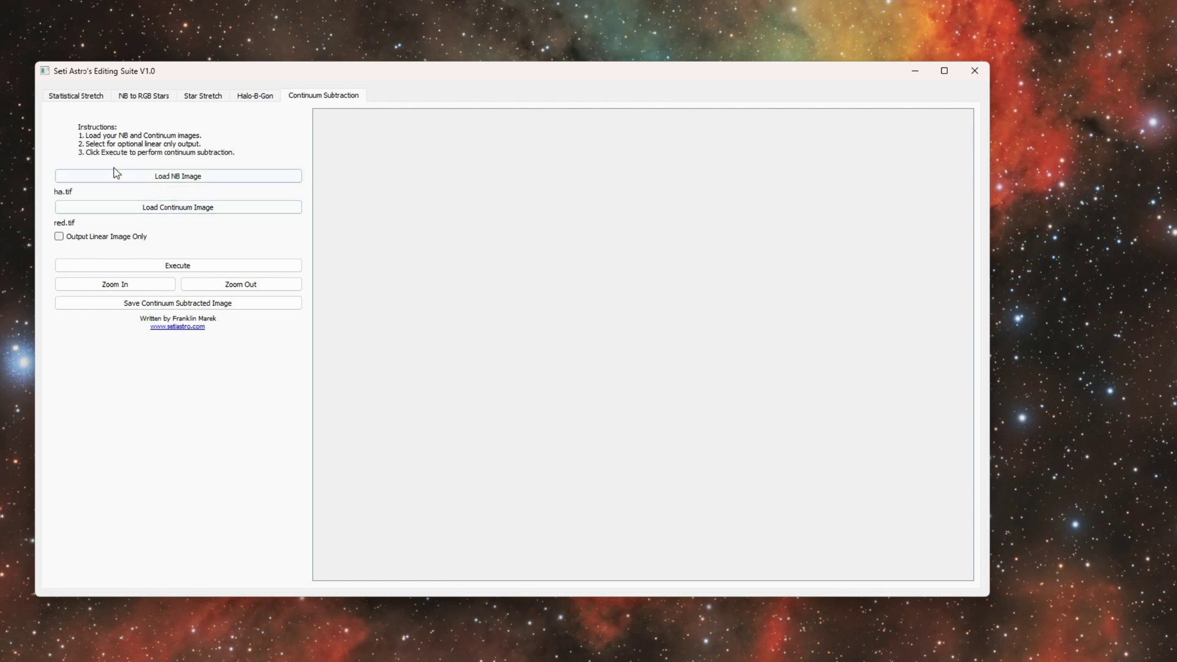
Step: Execute the continuum subtraction to produce the stretched Ha result
{"action": "left_click", "coordinate": [168, 268]}
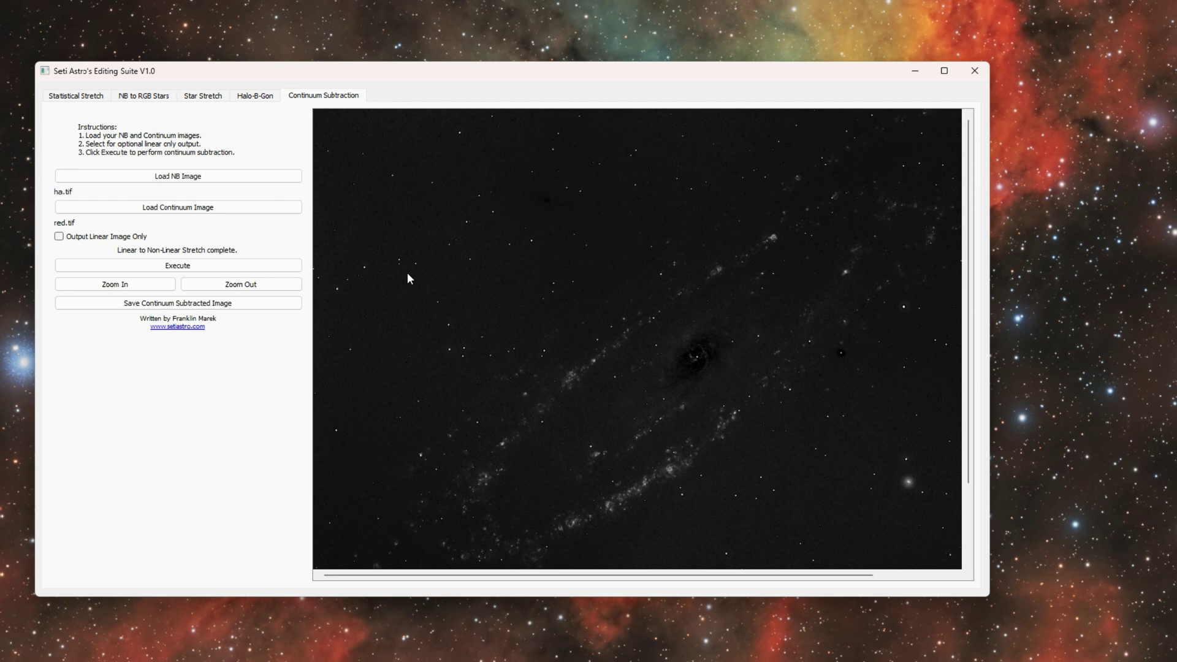
{"action": "left_click_drag", "start_coordinate": [764, 378], "coordinate": [729, 313]}
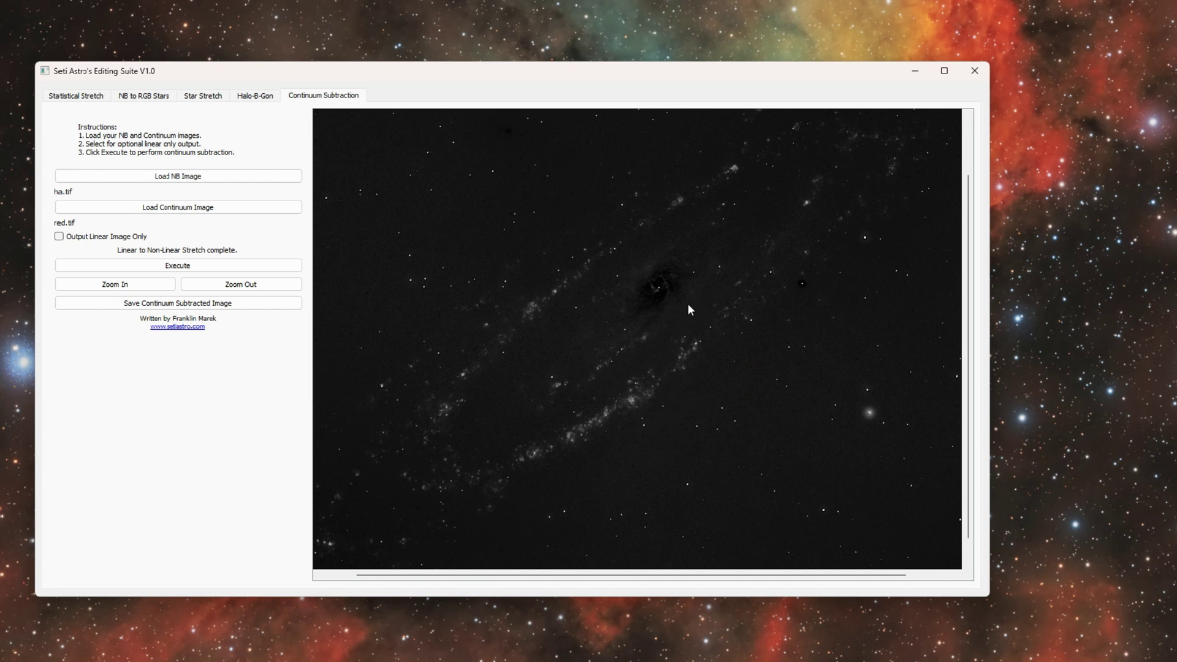
{"action": "scroll", "coordinate": [711, 299], "scroll_direction": "down", "scroll_amount": 1}
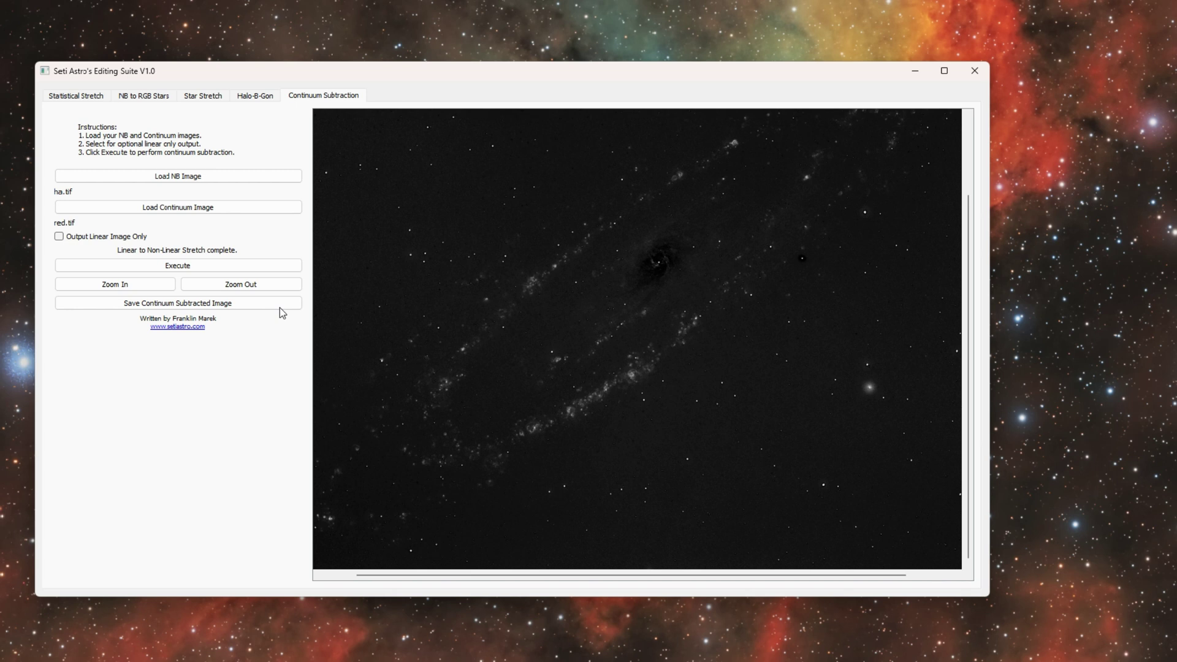
Step: Zoom in on the galaxy and pan across its Ha-bright spiral arms toward the core
{"action": "left_click", "coordinate": [136, 285]}
{"action": "left_click", "coordinate": [136, 285]}
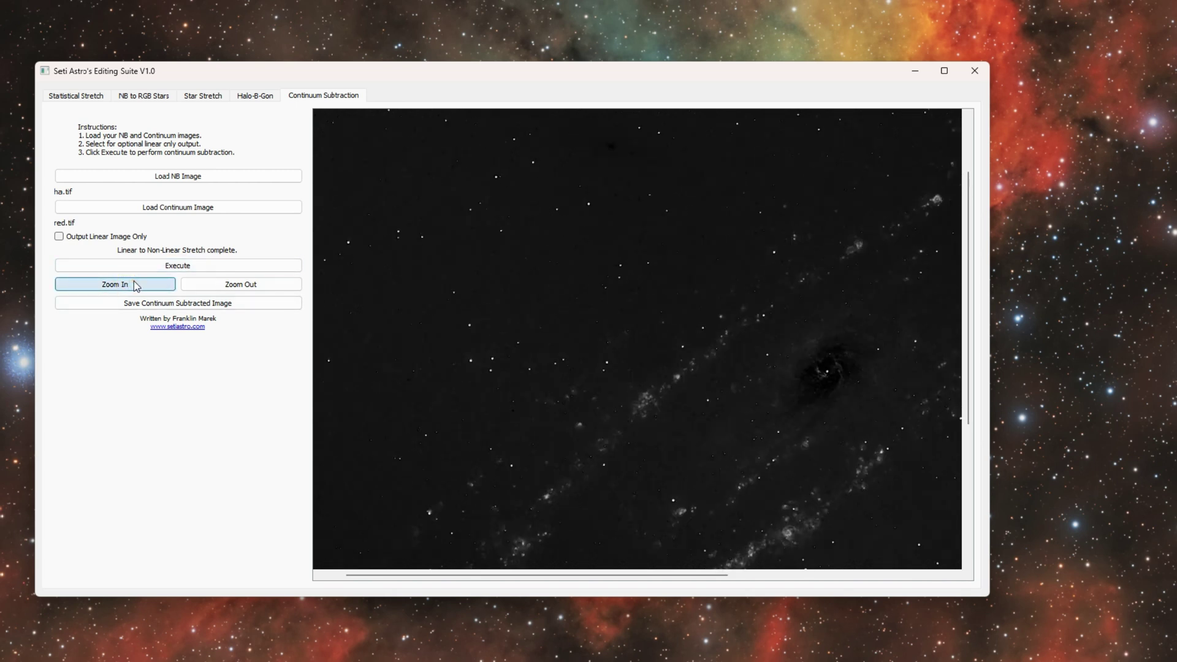
{"action": "left_click", "coordinate": [131, 283]}
{"action": "left_click_drag", "start_coordinate": [883, 462], "coordinate": [822, 335]}
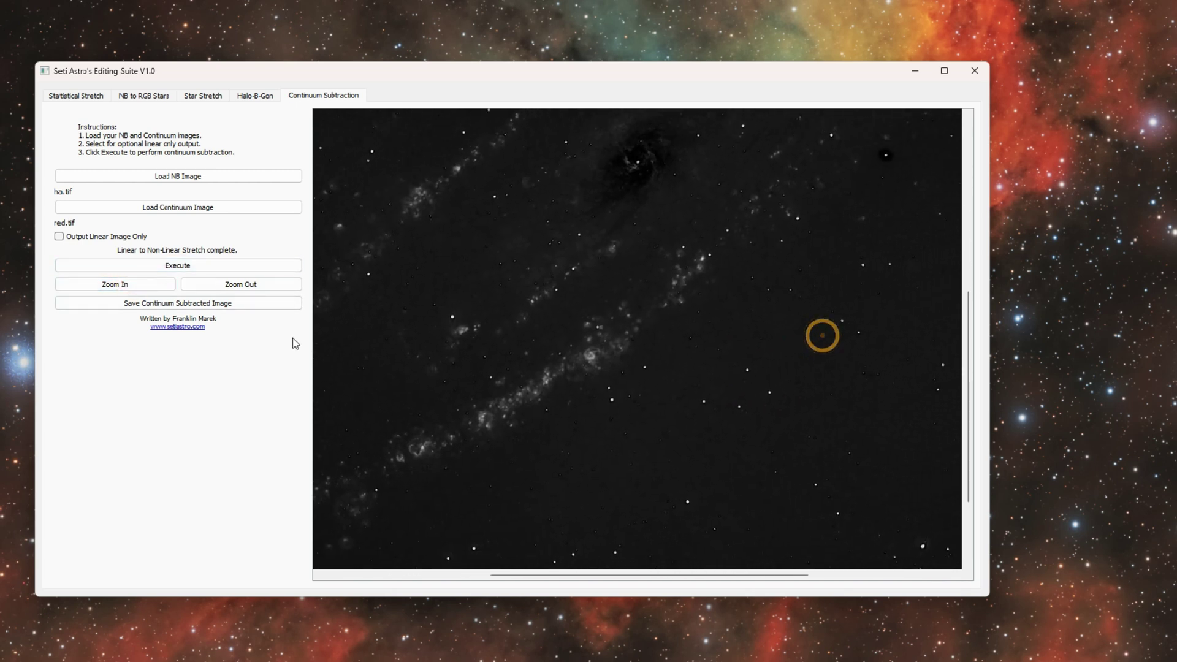
{"action": "left_click", "coordinate": [131, 284]}
{"action": "left_click_drag", "start_coordinate": [812, 435], "coordinate": [763, 322]}
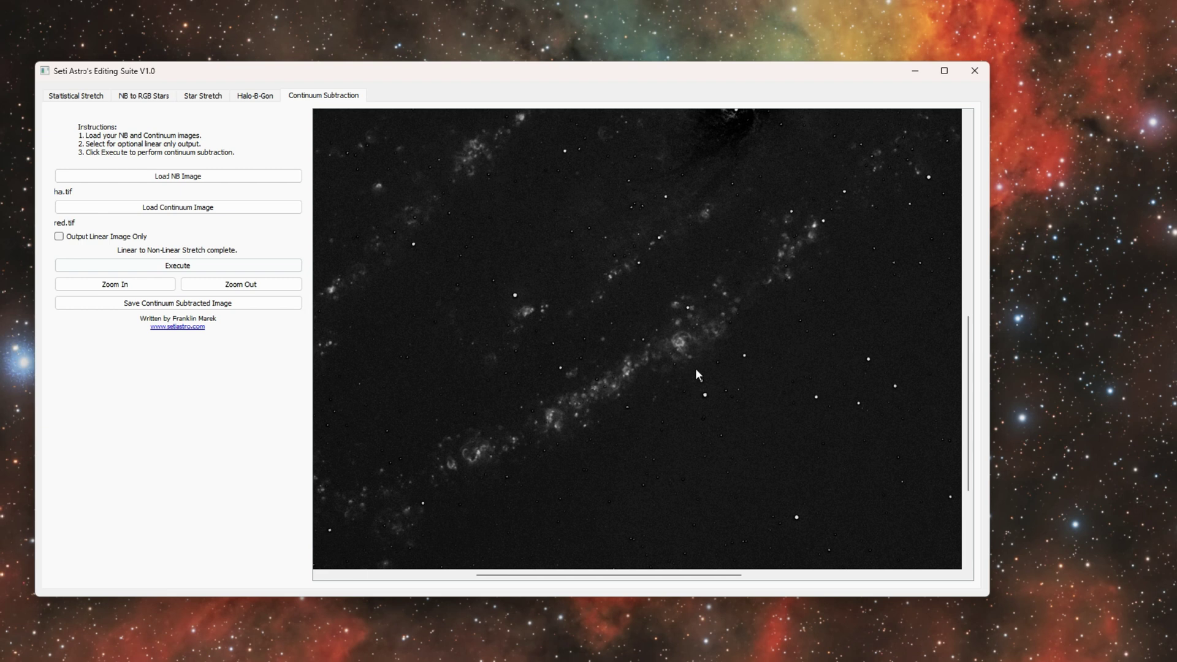
{"action": "left_click_drag", "start_coordinate": [736, 330], "coordinate": [740, 391]}
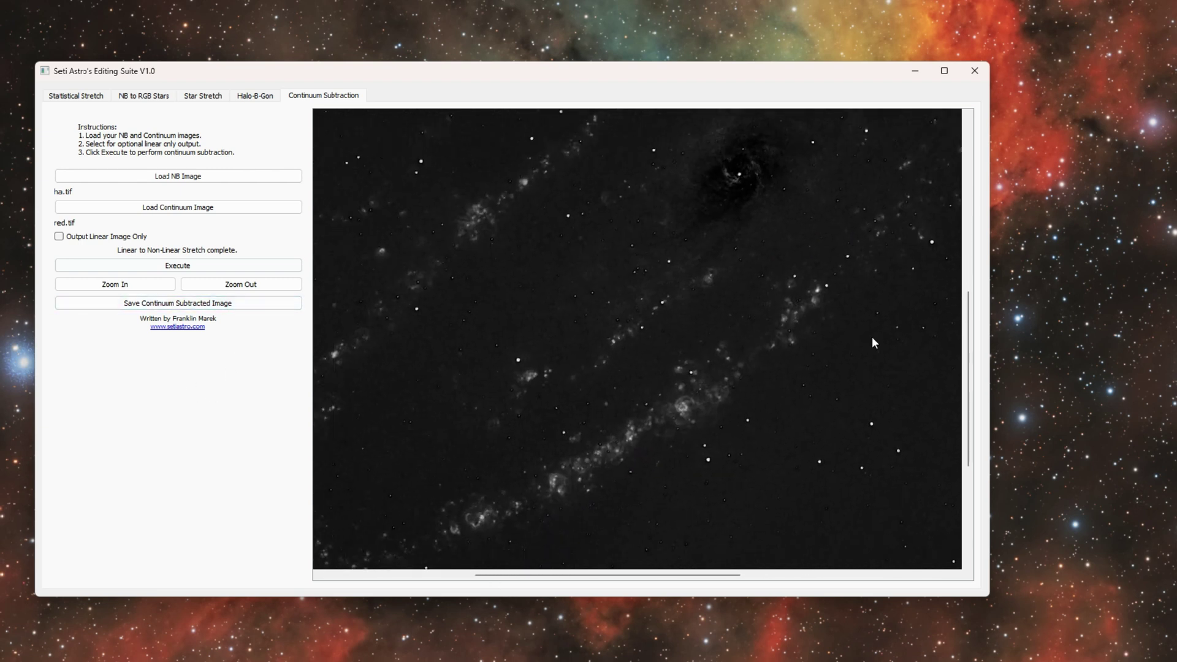
{"action": "left_click_drag", "start_coordinate": [585, 359], "coordinate": [632, 402]}
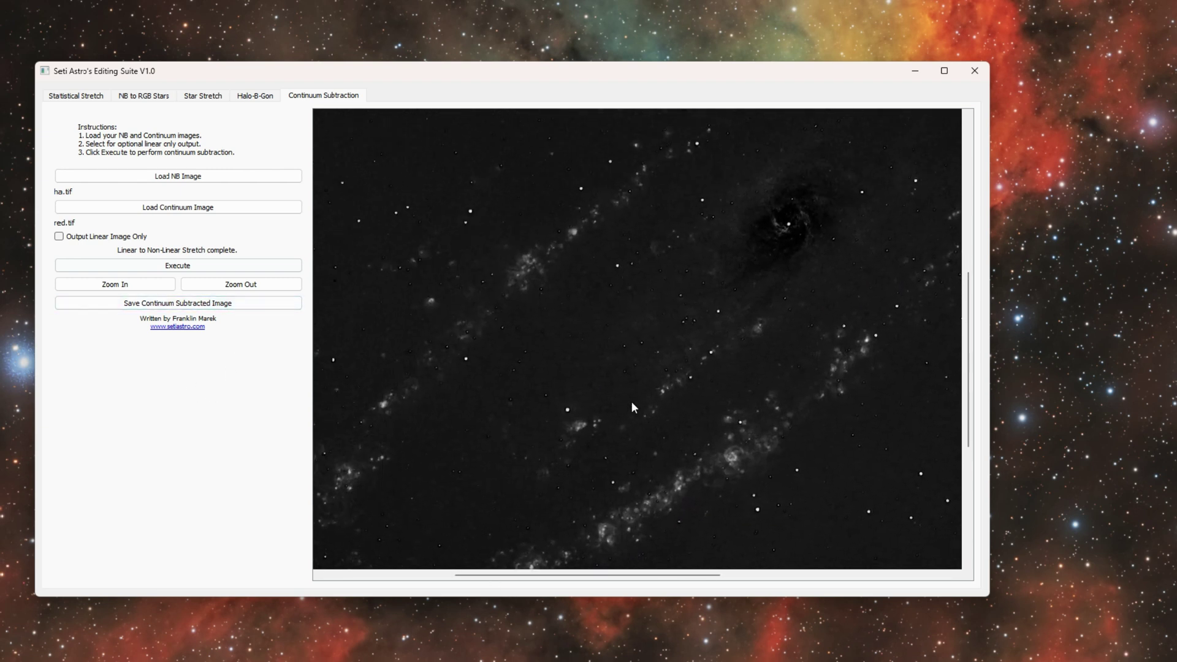
{"action": "left_click", "coordinate": [191, 303]}
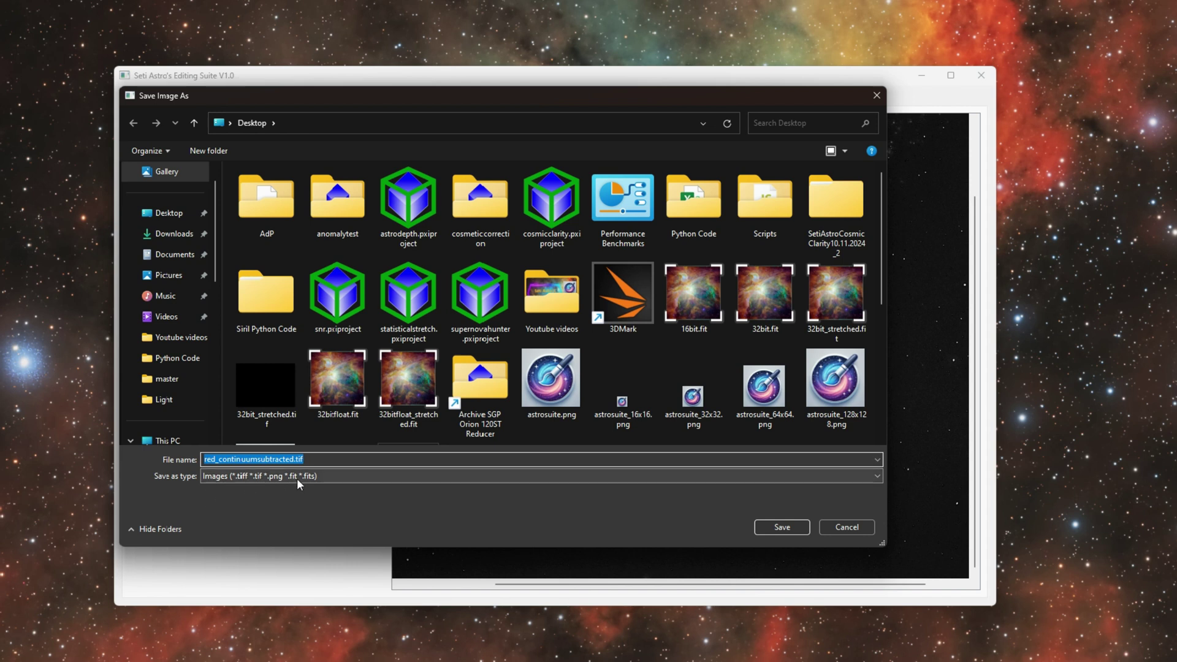
{"action": "left_click", "coordinate": [863, 528]}
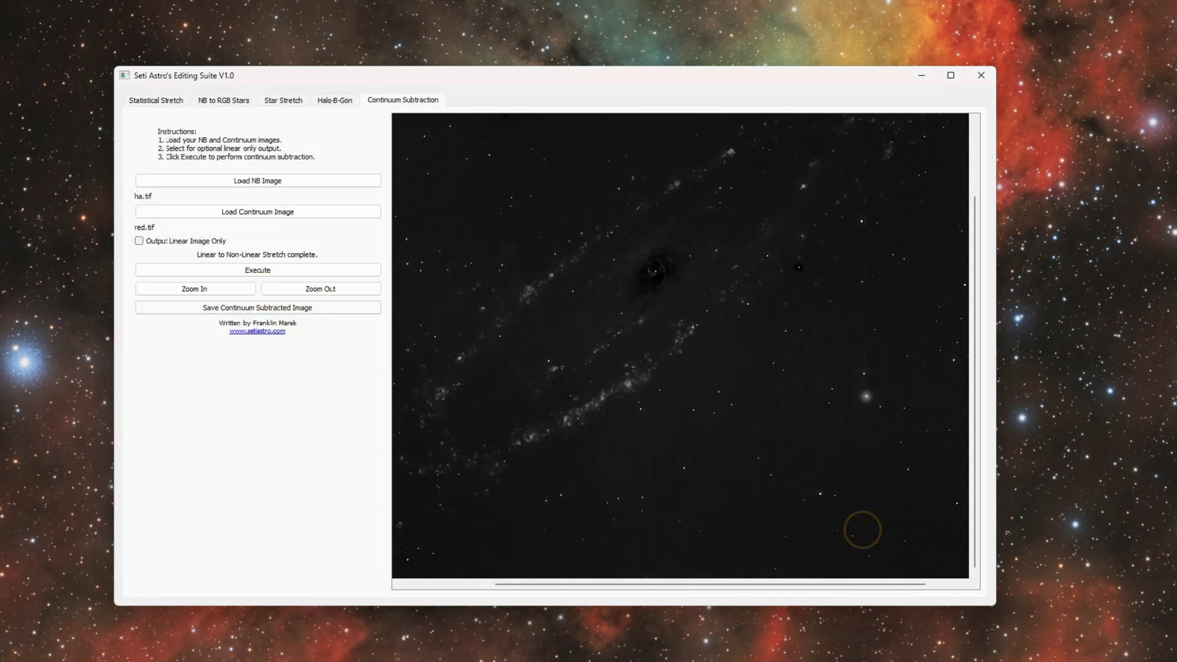